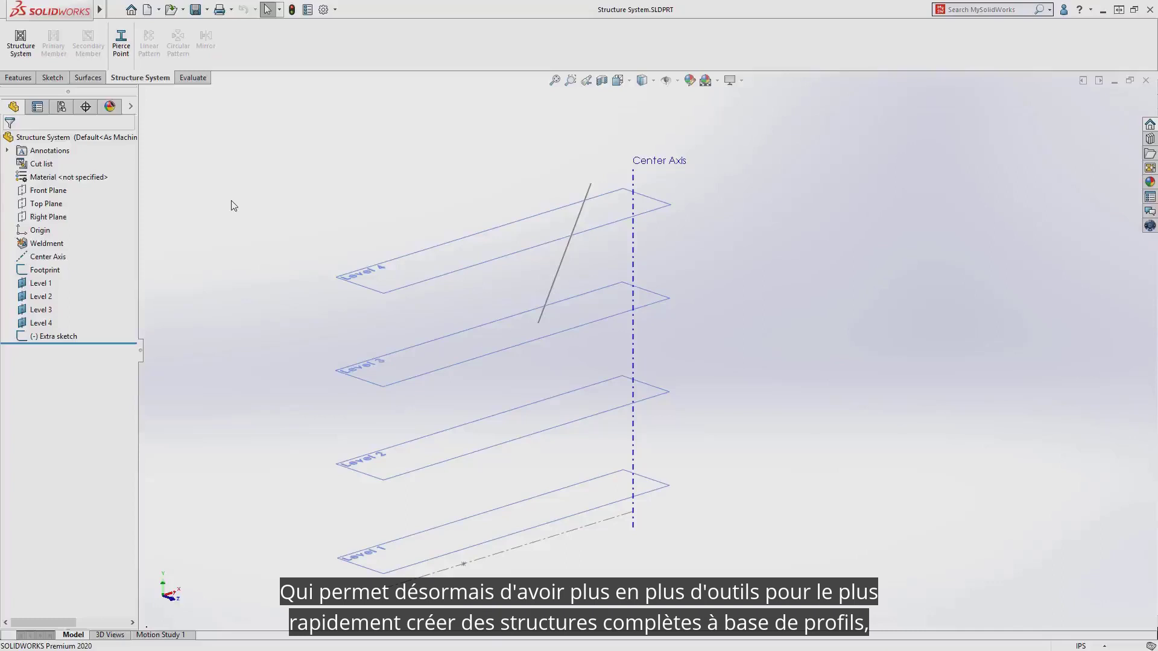
Start a structure system and chain point-to-point primary members through both Footprint points and the extra sketch line's lower endpoint, deleting the incomplete pair
click(20, 42)
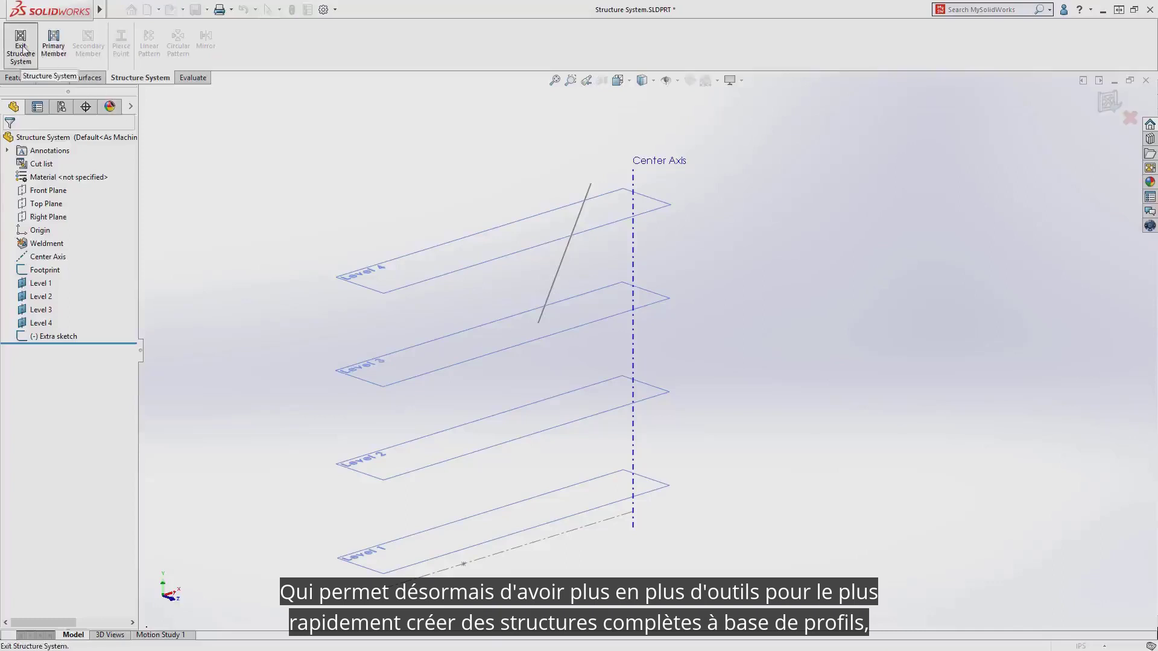
click(53, 48)
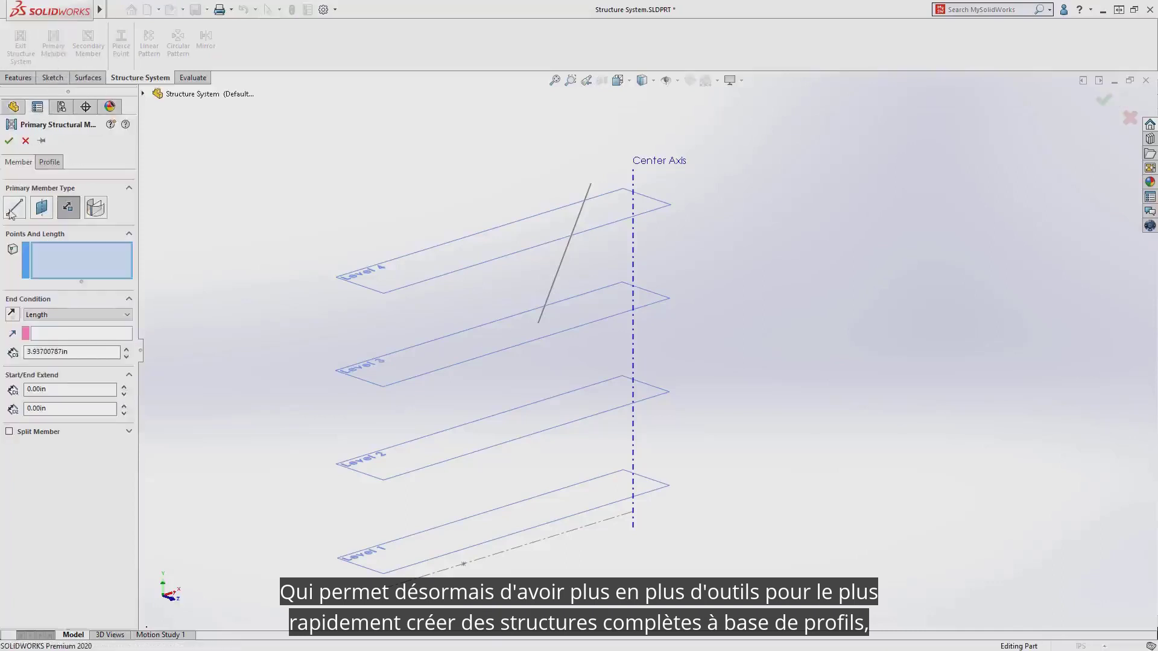
click(76, 314)
click(70, 332)
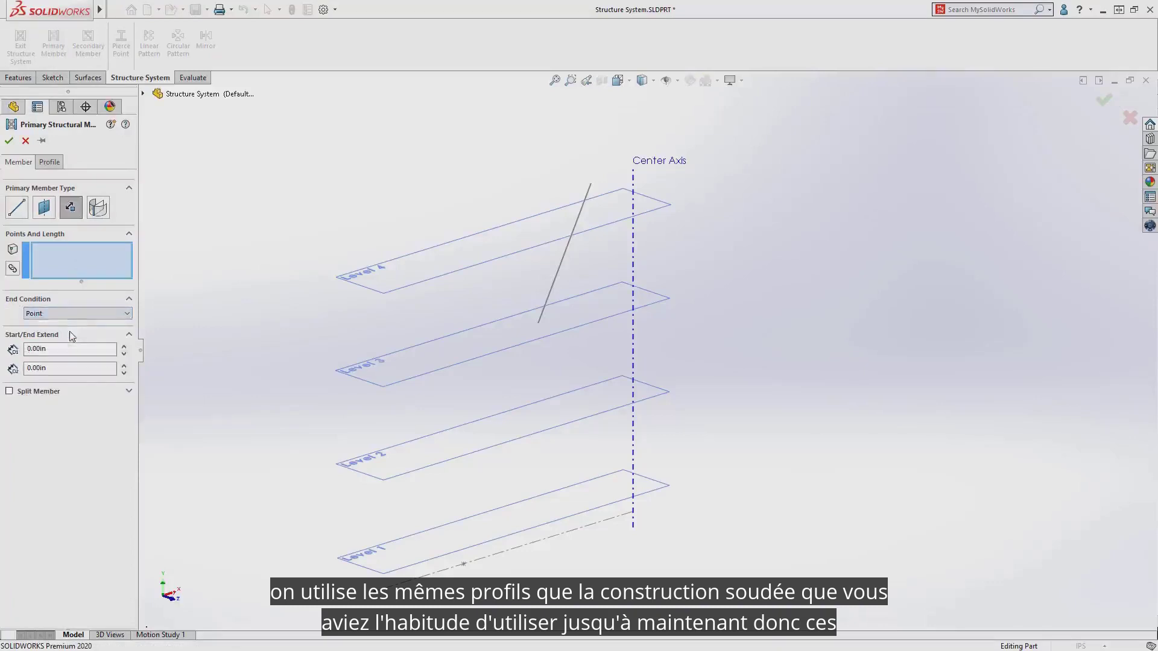
click(13, 269)
click(375, 592)
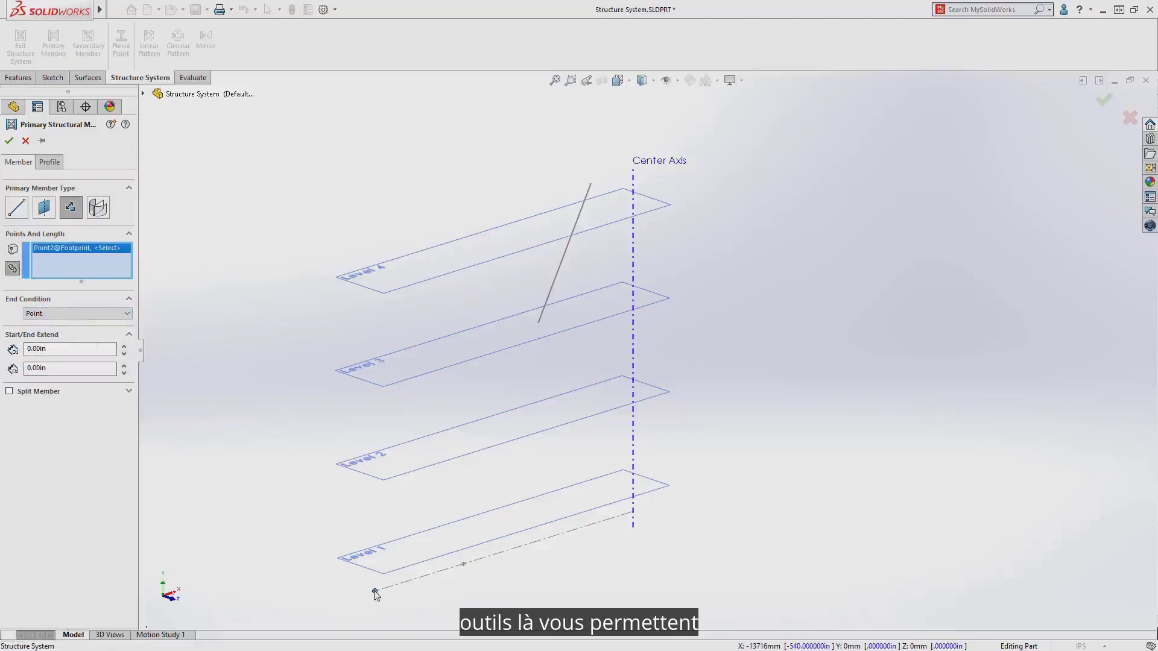
click(464, 565)
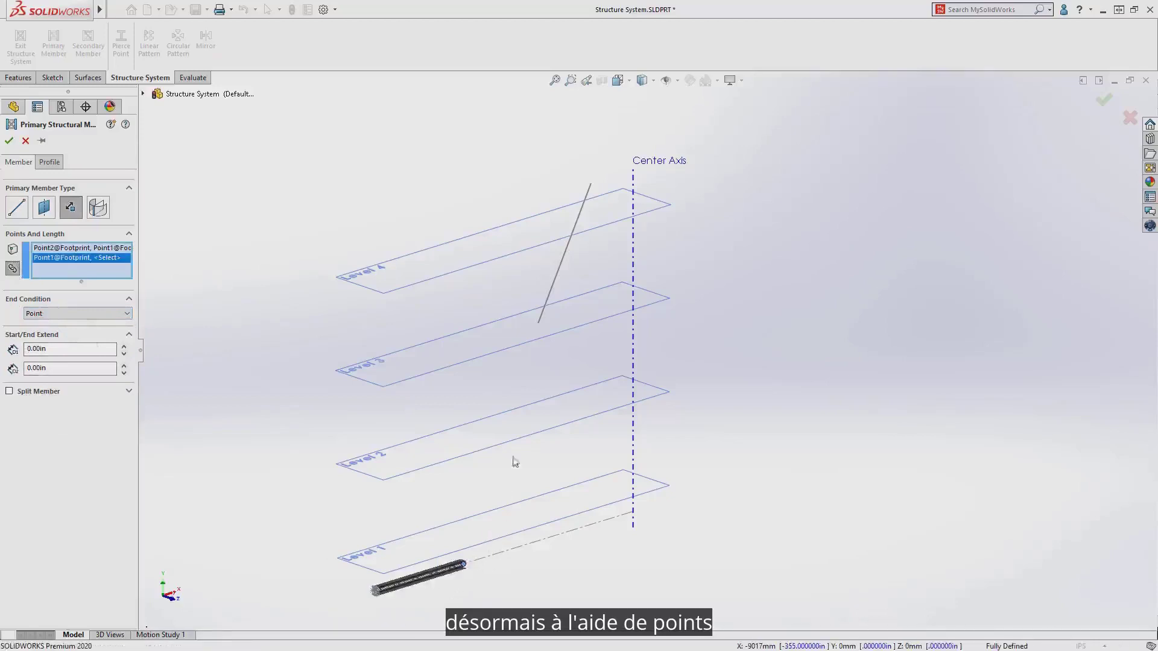
click(538, 324)
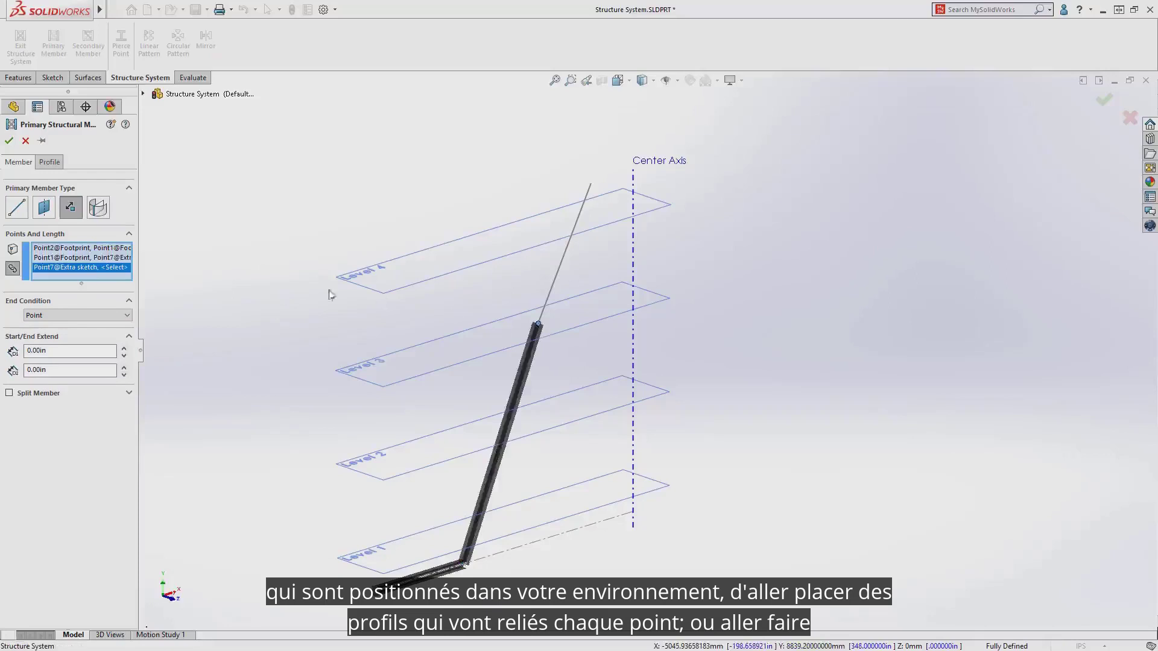
right_click(95, 268)
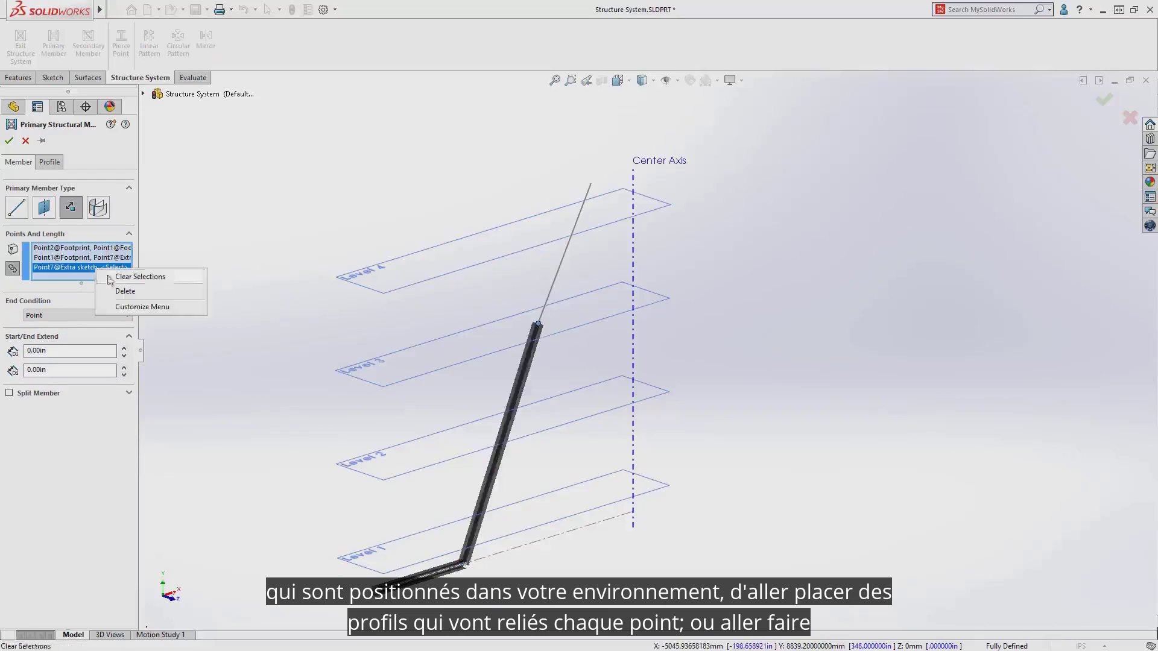
click(115, 293)
Switch the primary members' end condition to Up to Point, using the extra sketch line's lower endpoint as the target
click(106, 314)
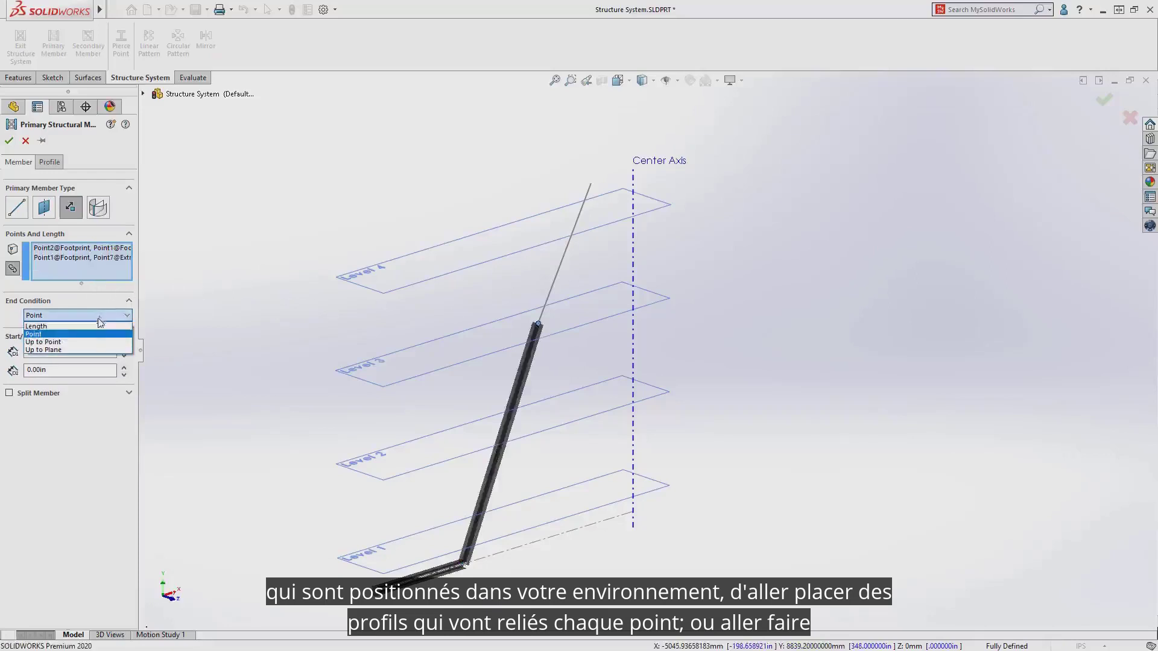
click(89, 342)
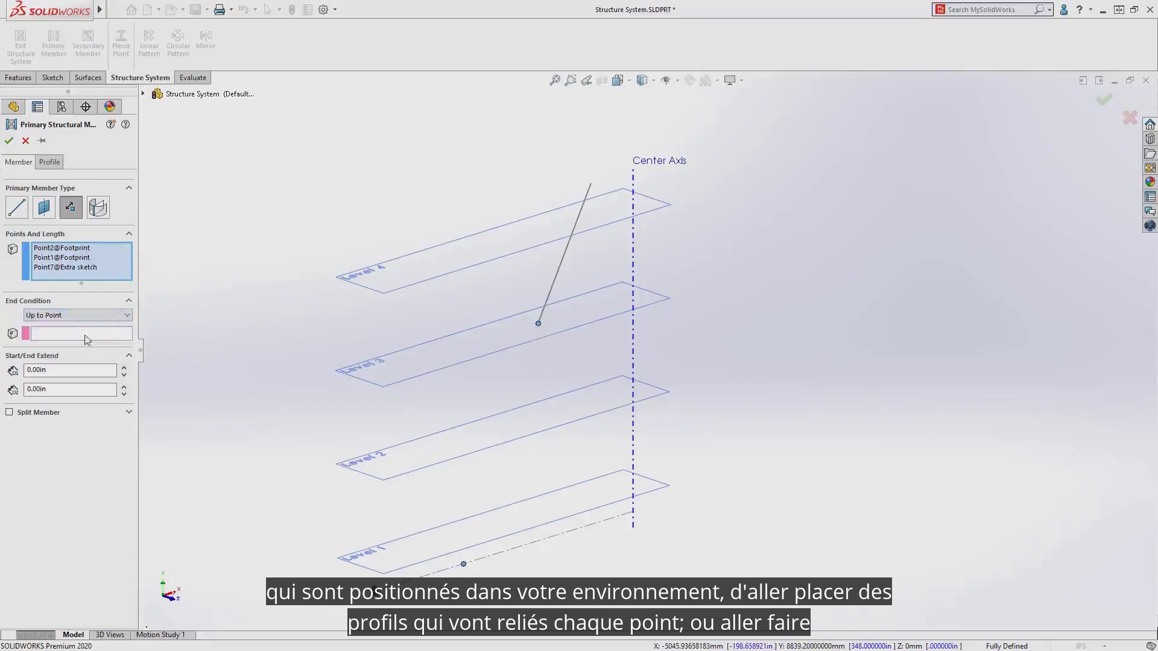
click(87, 339)
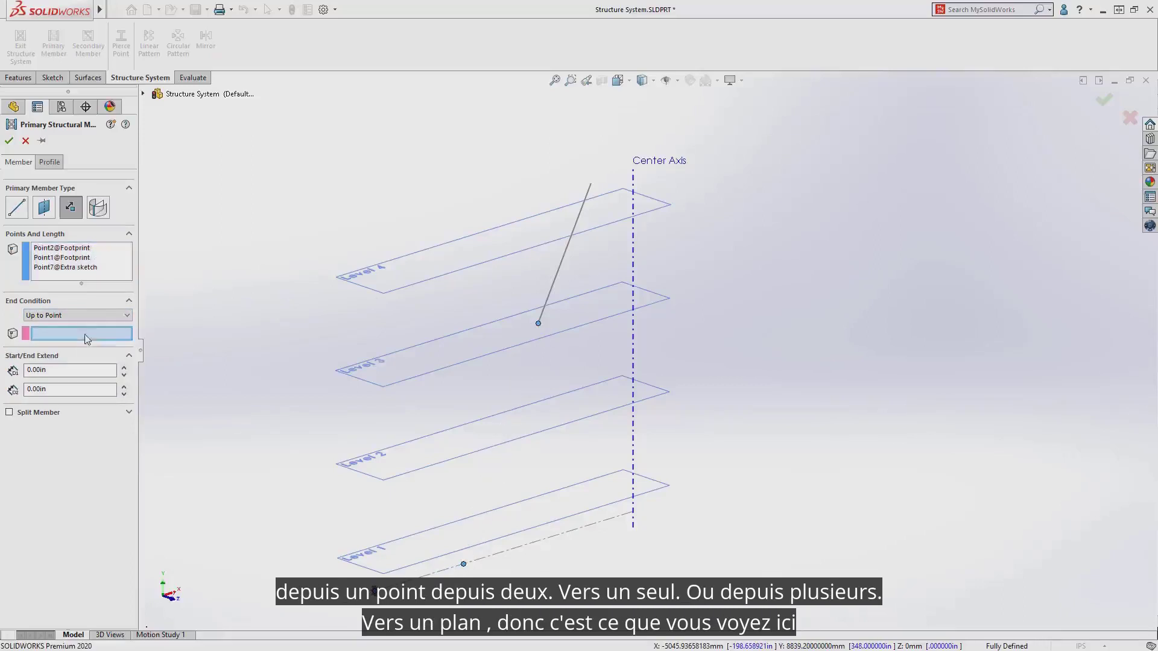
click(538, 325)
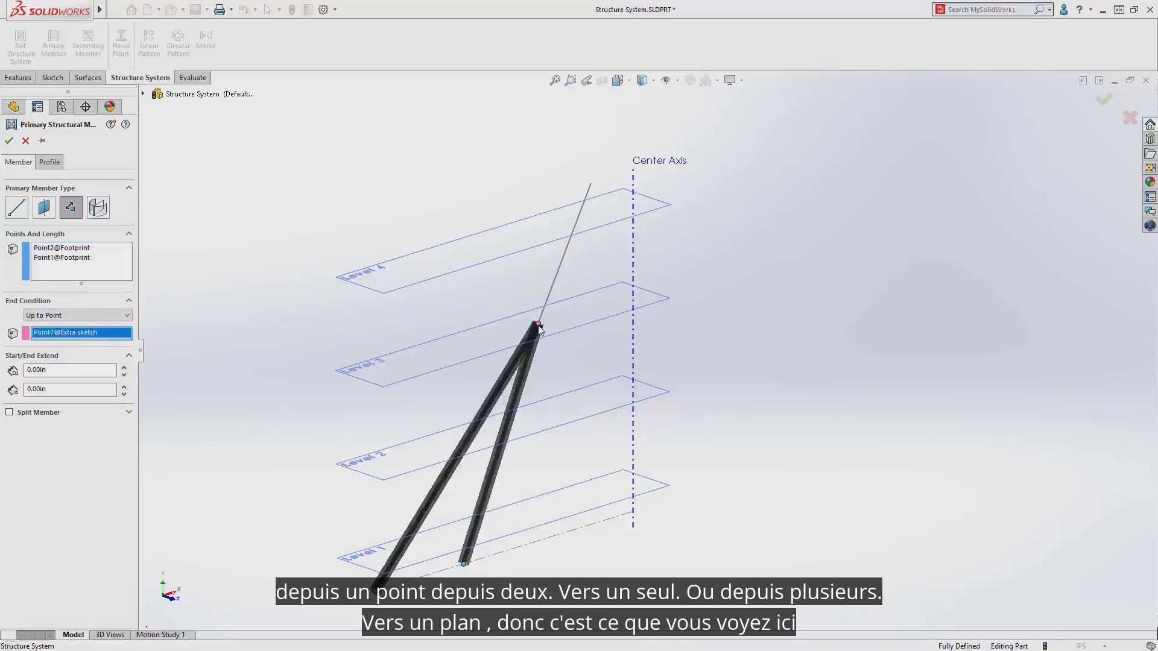
Set the primary members' end condition to Up to Plane with Level 4 and remove the extra sketch point from the start points
click(101, 315)
click(95, 350)
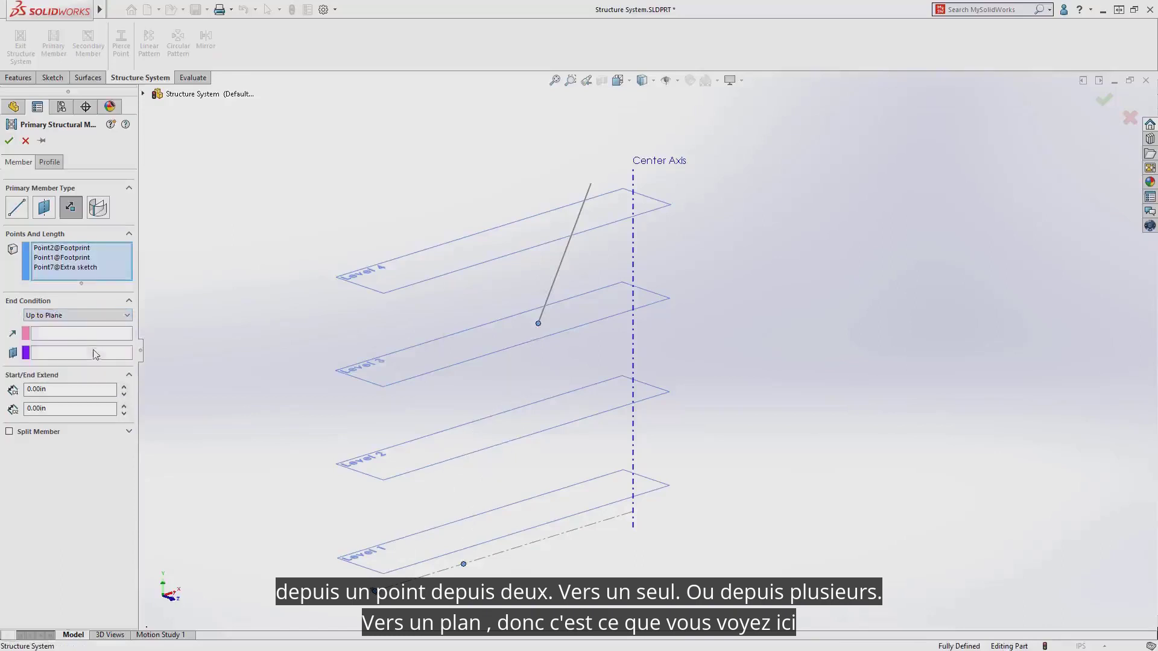
click(94, 355)
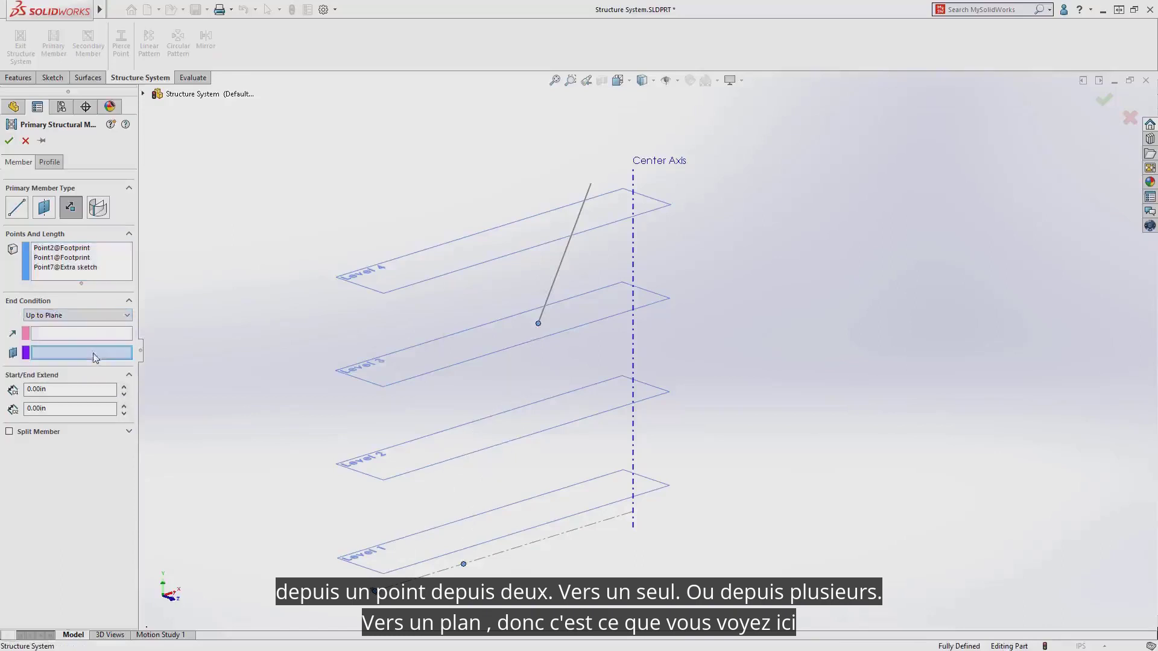
click(362, 287)
right_click(89, 272)
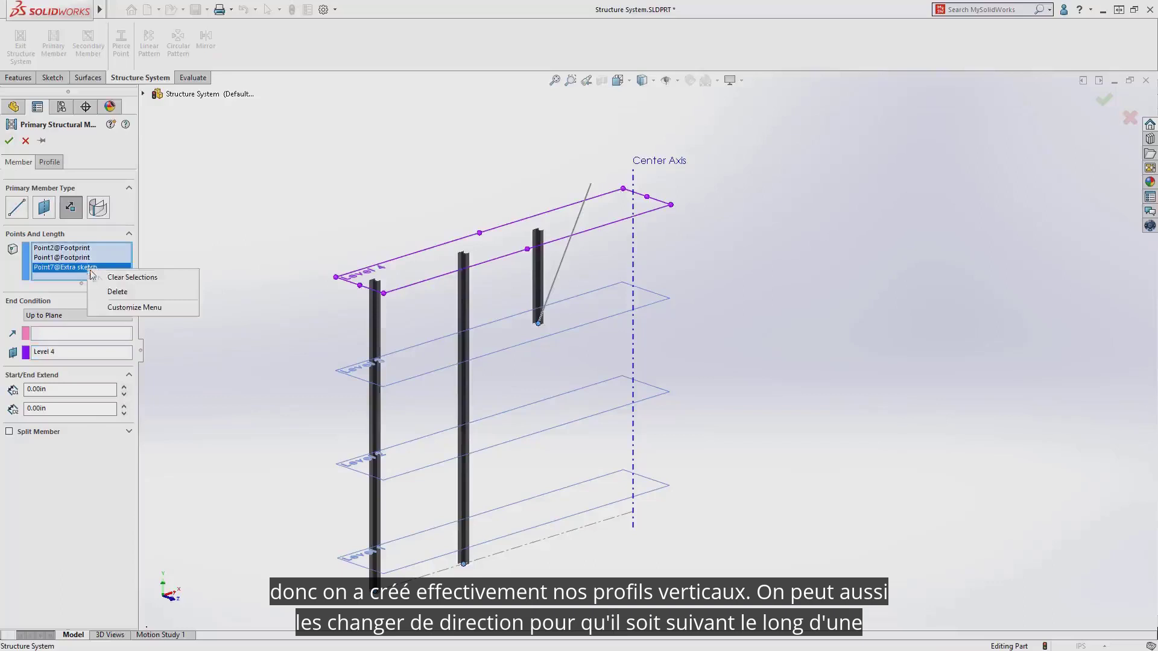
click(113, 293)
Try the extra sketch line as the primary members' direction, clear that direction, and accept the members
click(96, 334)
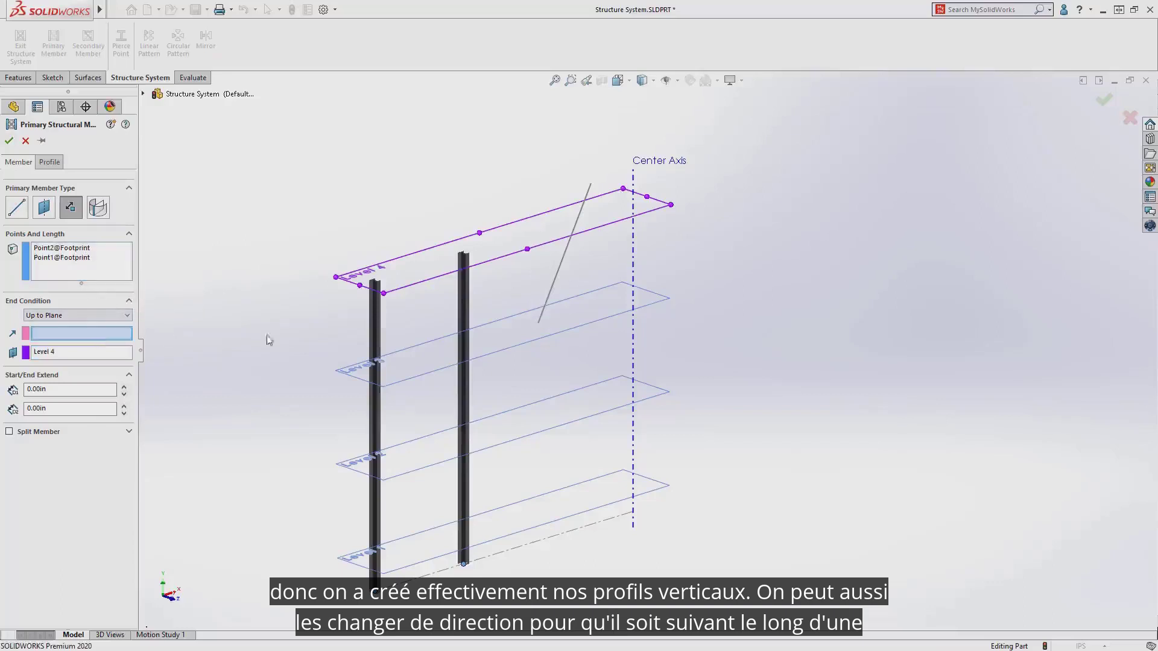
click(548, 297)
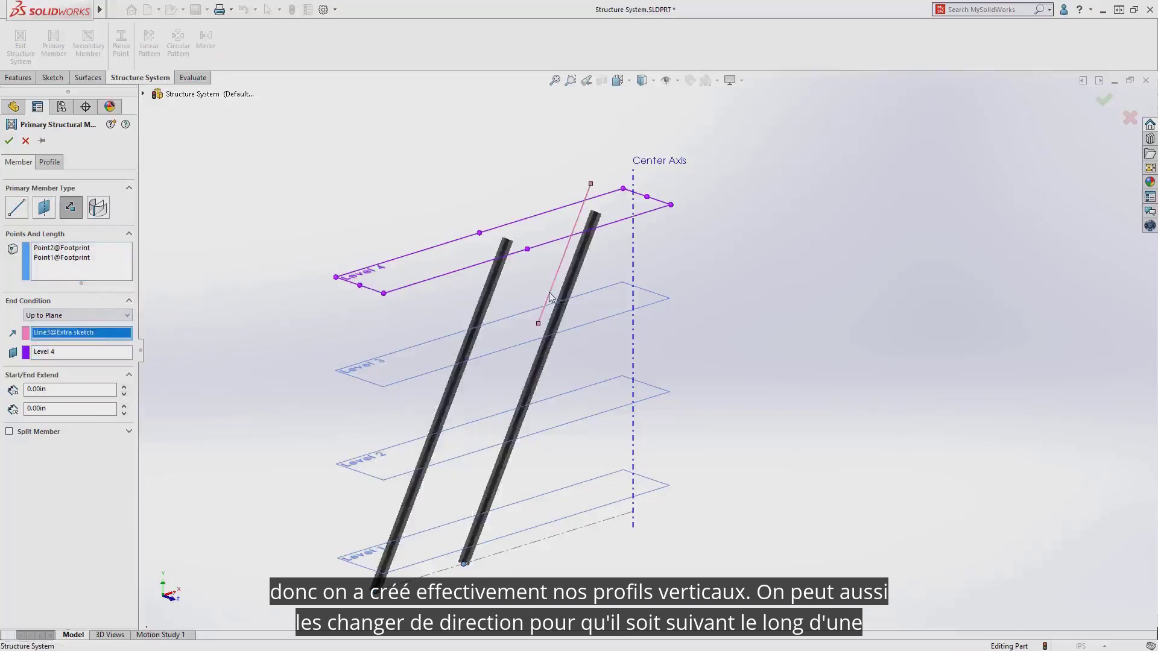
click(549, 295)
right_click(549, 294)
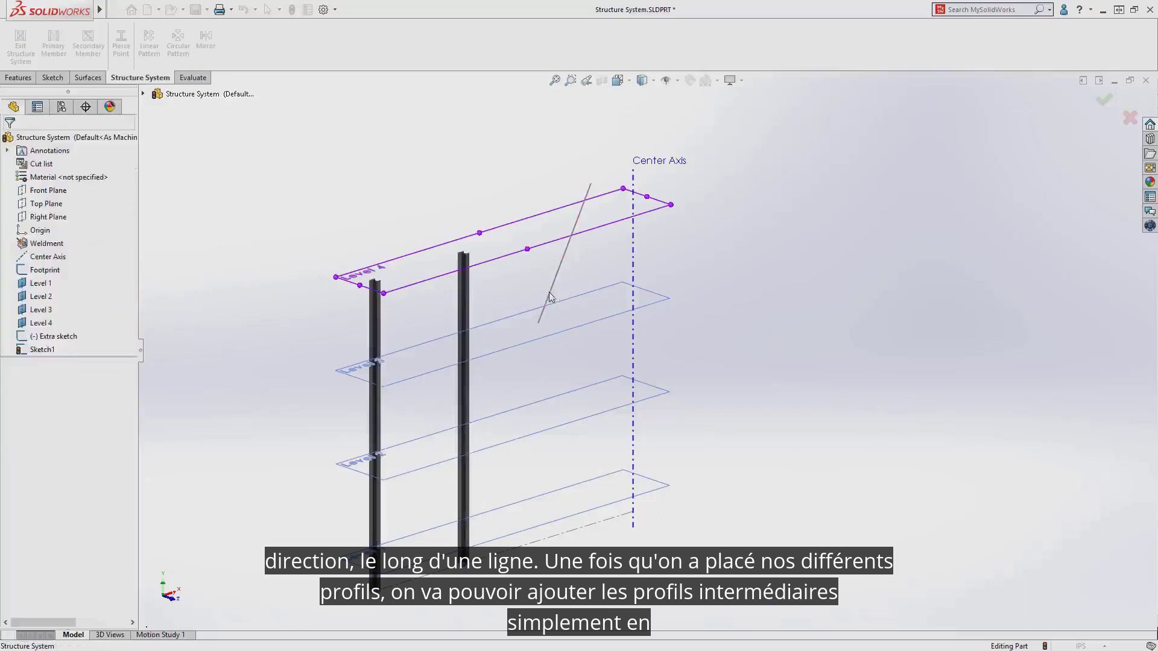
Define support plane secondary members between the two vertical columns at planes Level 1, Level 2, Level 3 and Level 4
click(90, 47)
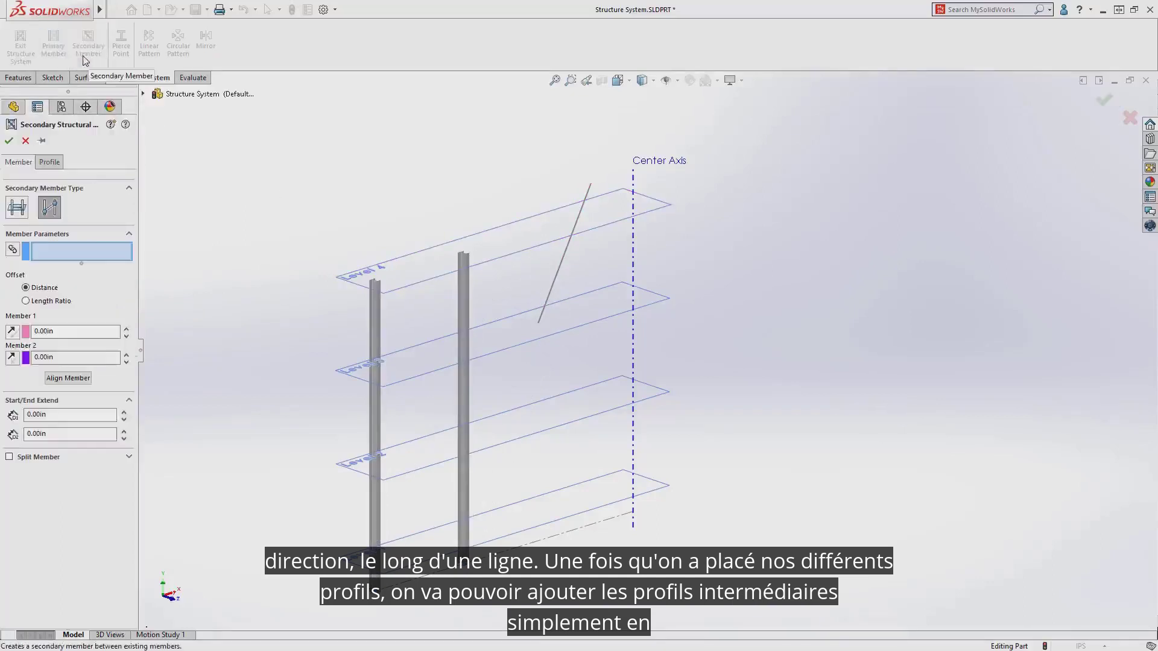
click(17, 208)
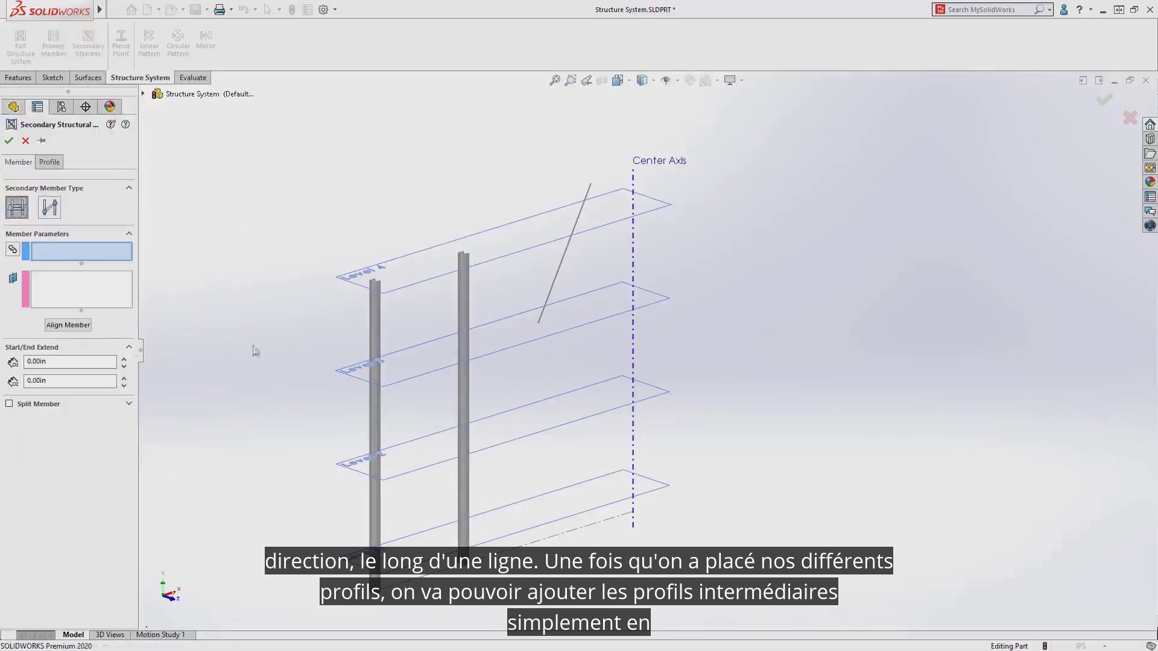
click(373, 336)
click(462, 309)
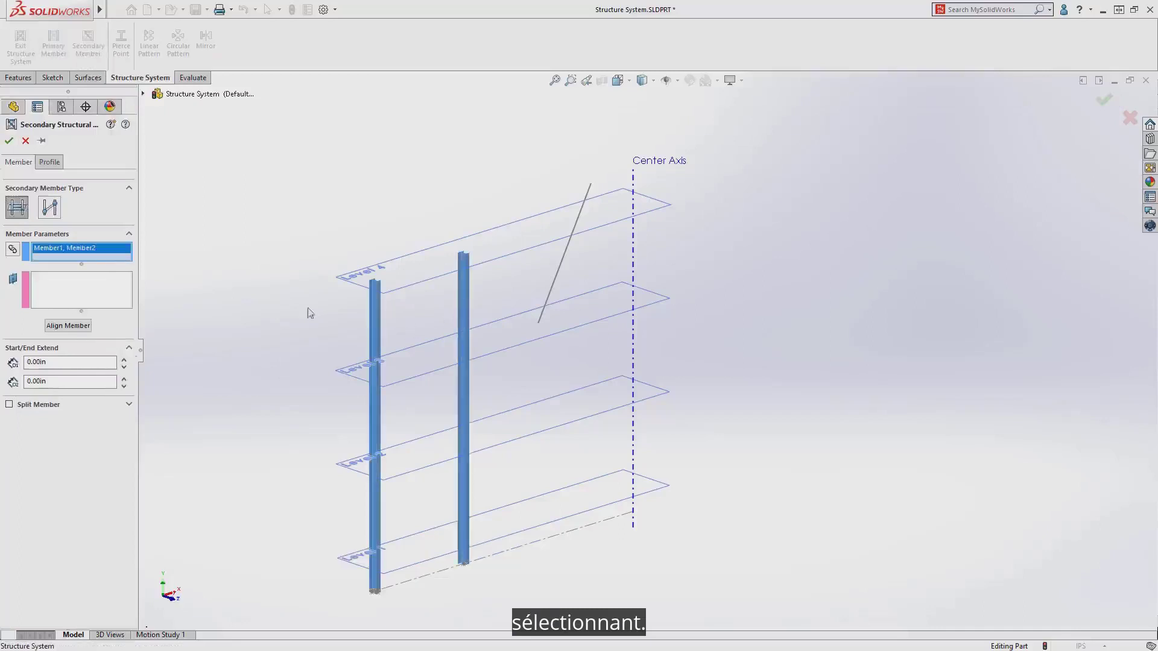
click(103, 298)
click(356, 559)
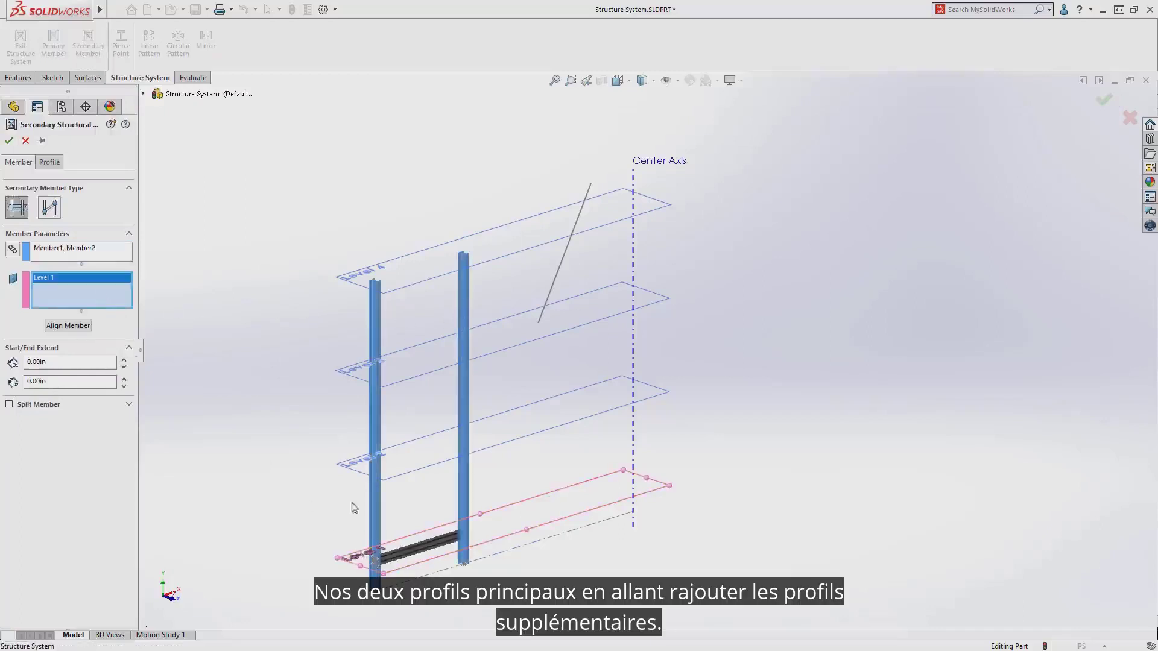
click(354, 464)
click(355, 373)
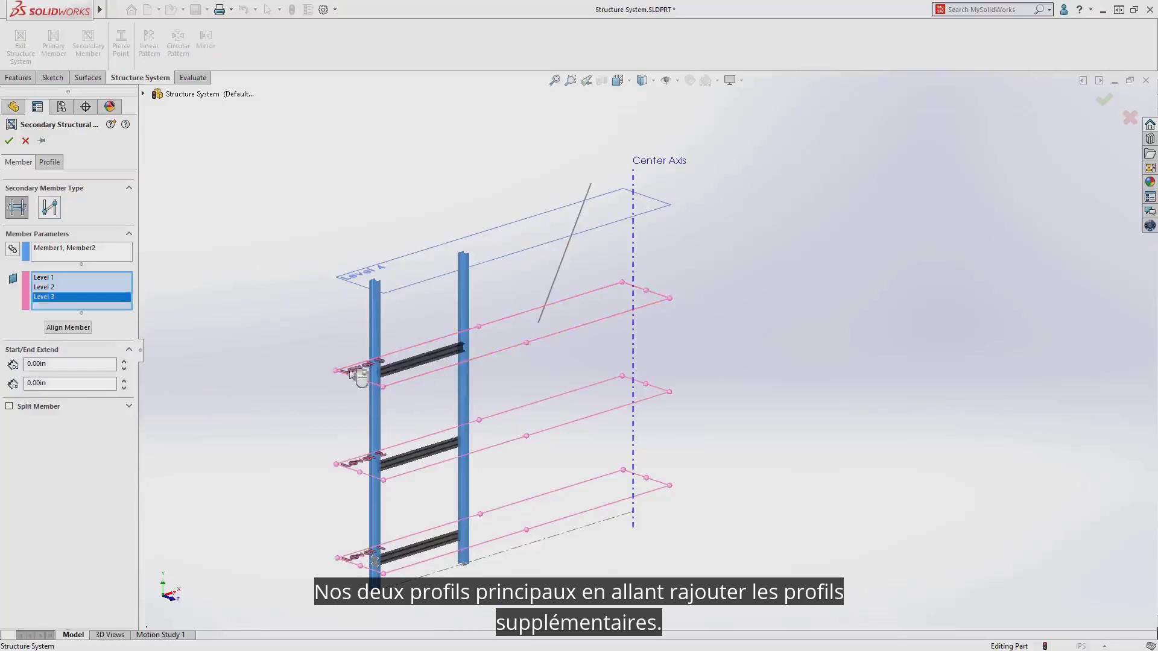
click(355, 282)
Set the horizontal members' profile size to W14x48, with the pierce point at the middle of the upper flange's outer edge, and accept
click(49, 162)
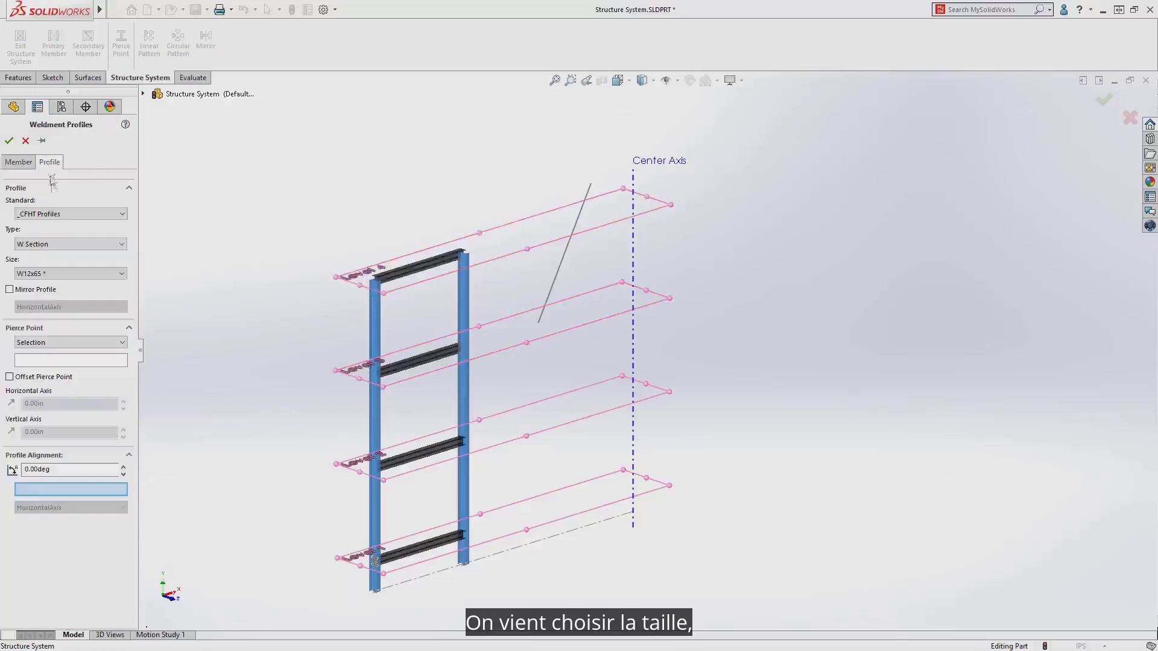
click(59, 273)
click(62, 365)
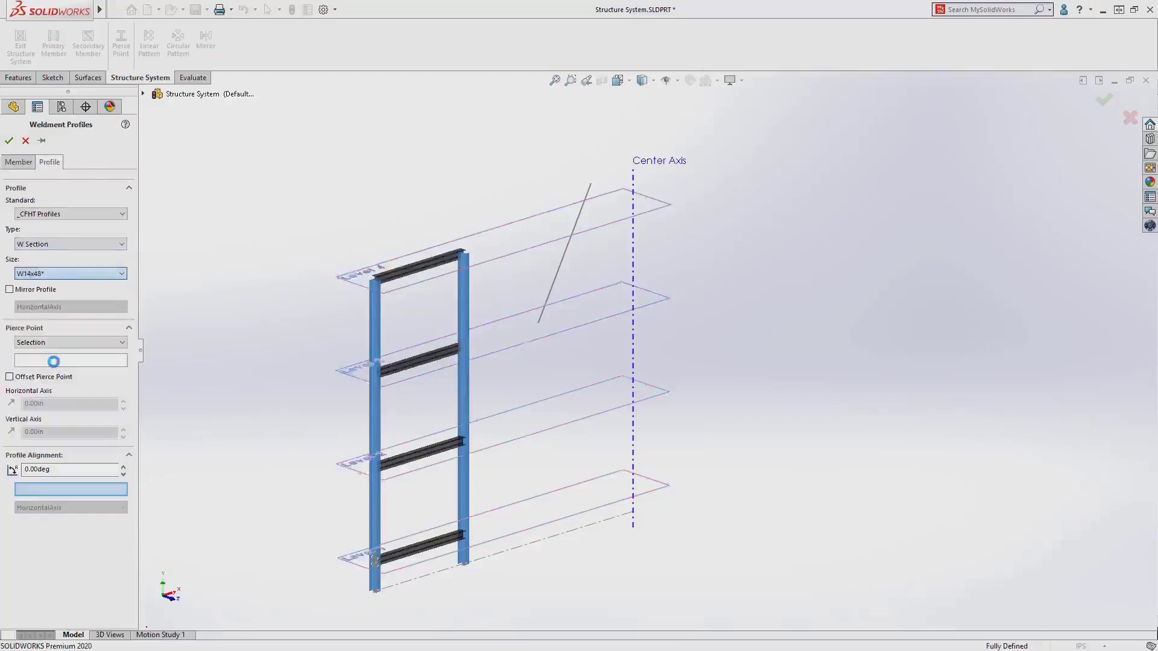
click(82, 362)
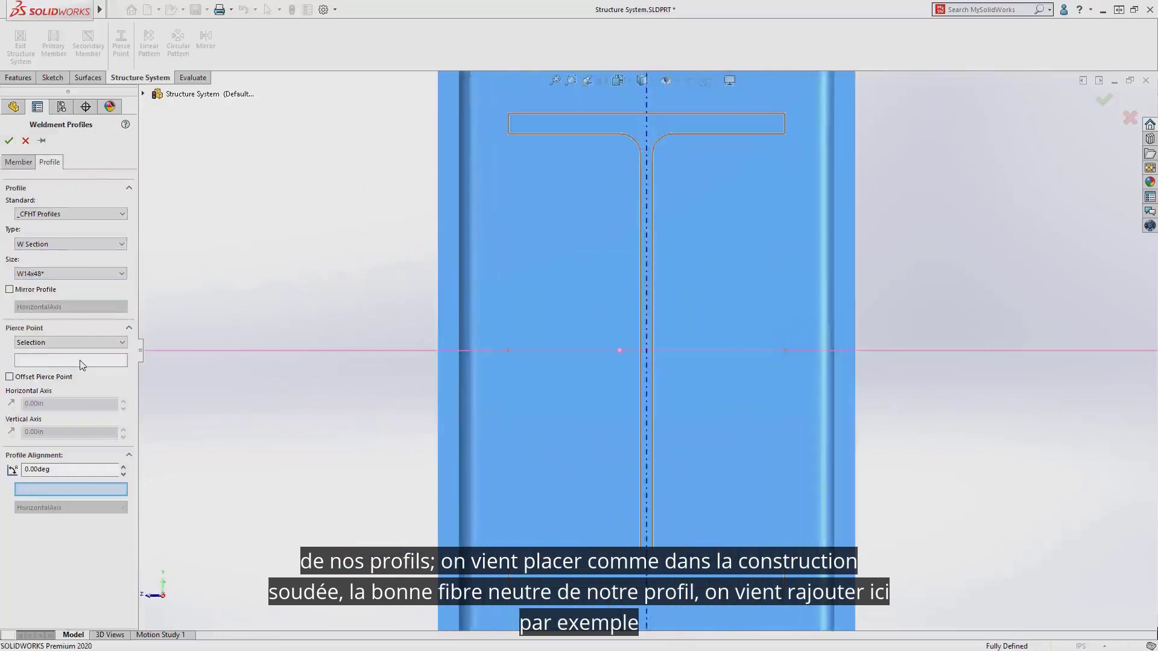
click(645, 113)
right_click(645, 114)
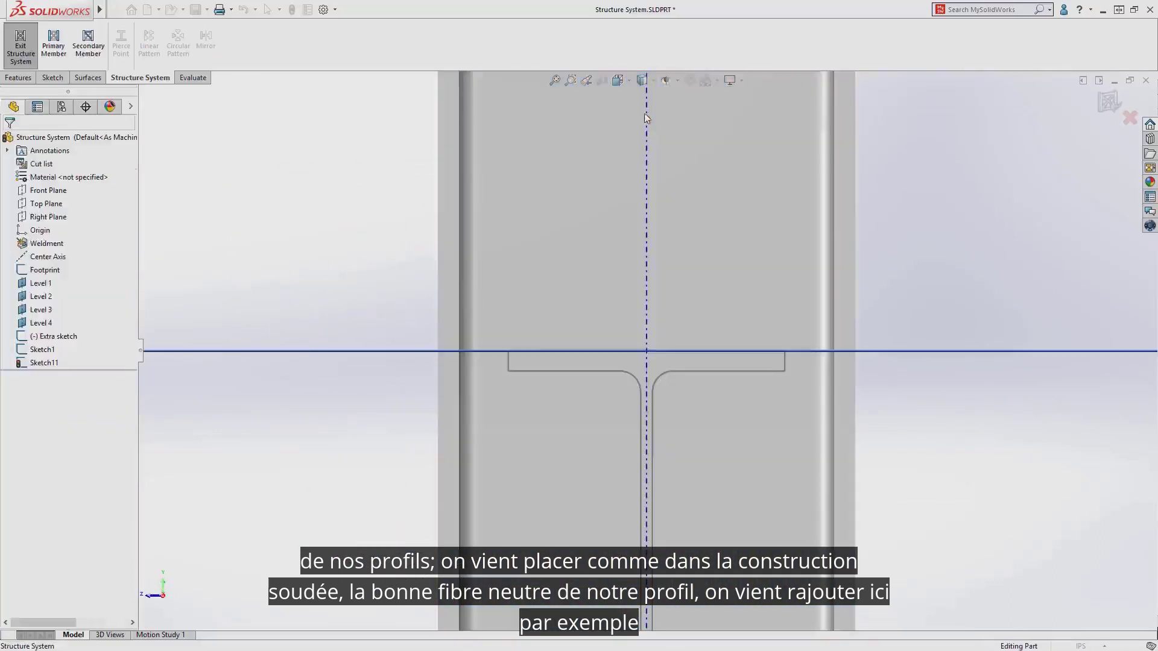
Define a diagonal between-points secondary member from the highest to the lowest horizontal member, flipping the Member 1 offset side and setting both offsets to 0 in
click(586, 80)
click(88, 44)
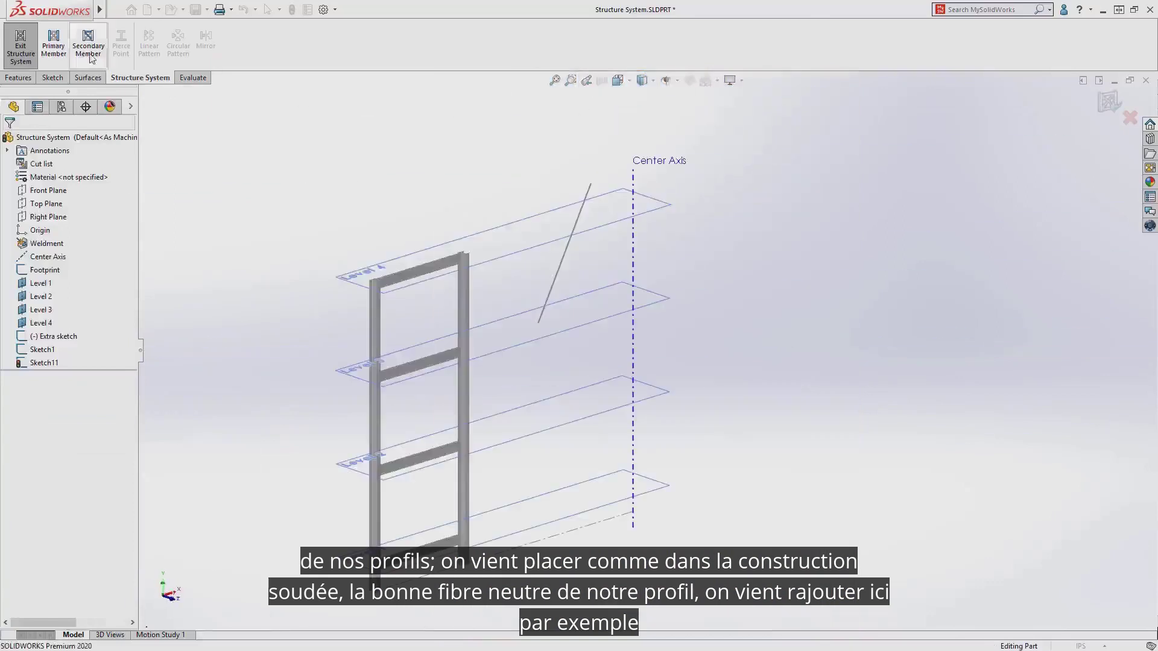
click(50, 208)
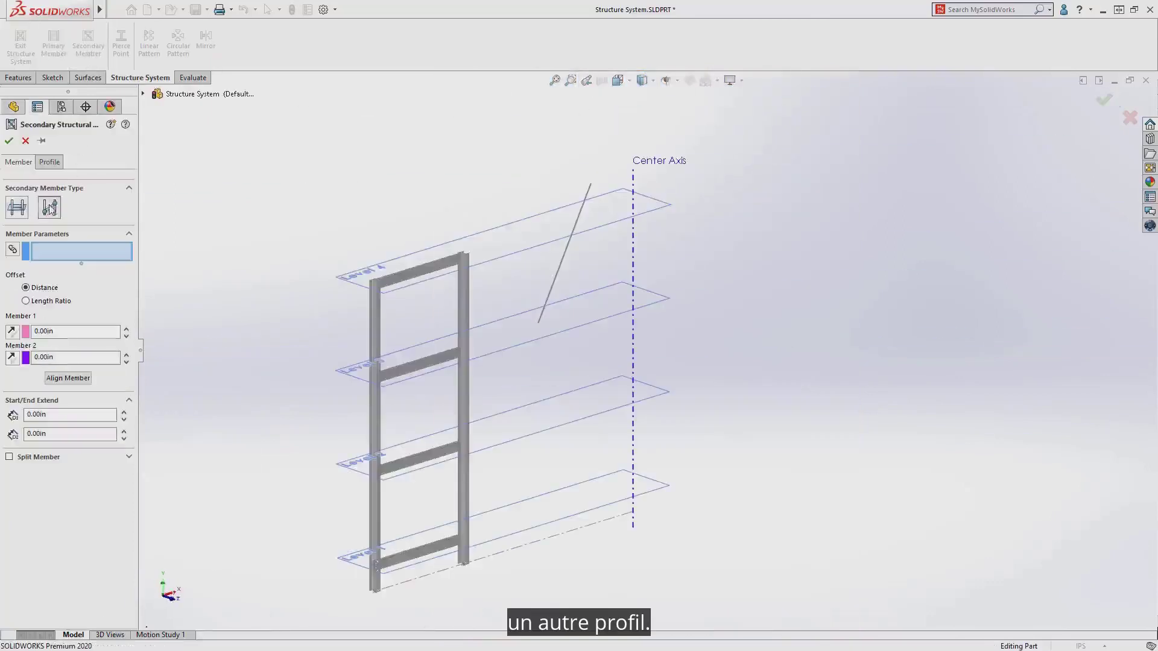
click(395, 279)
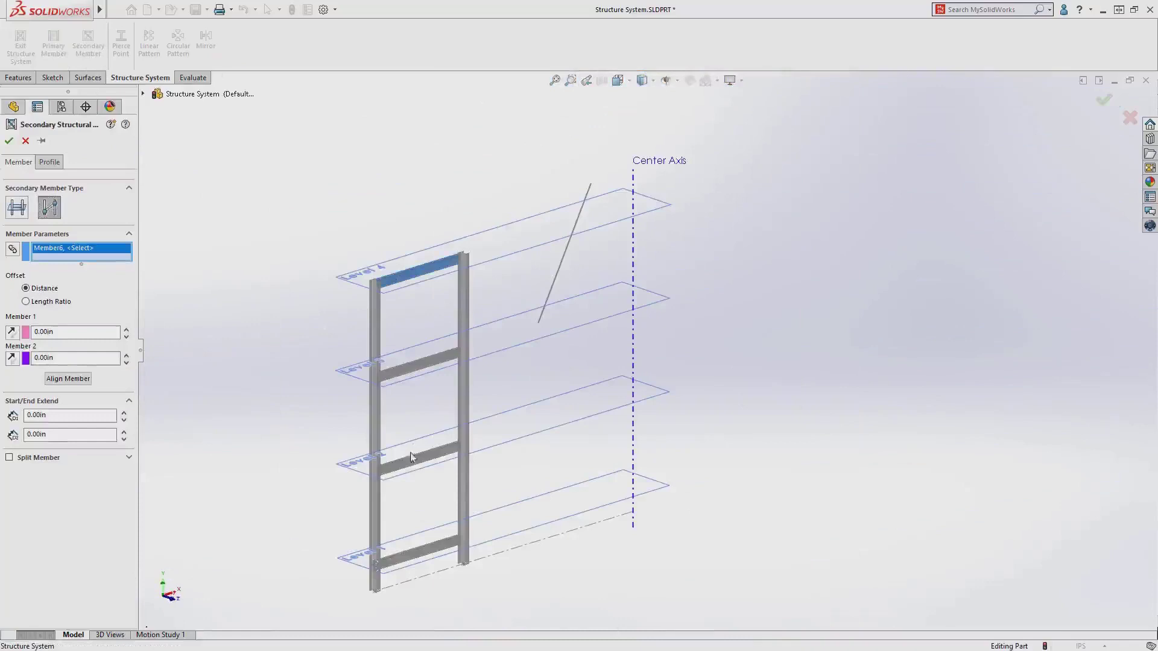
click(399, 555)
click(12, 332)
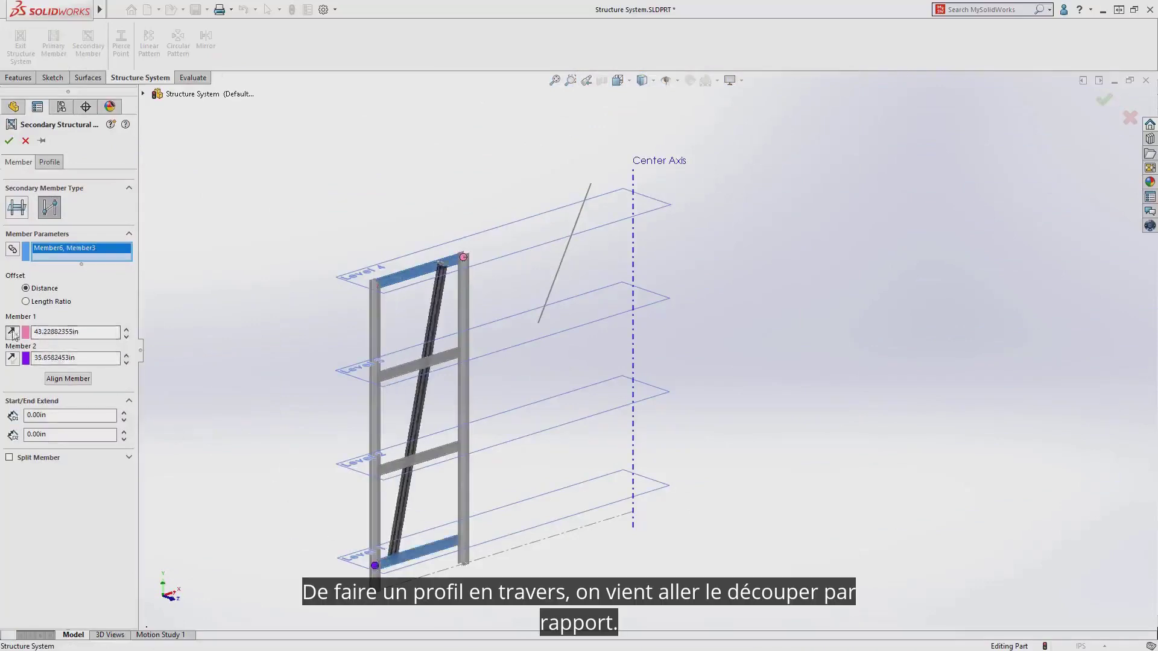
double_click(91, 332)
text(0)
key(Tab)
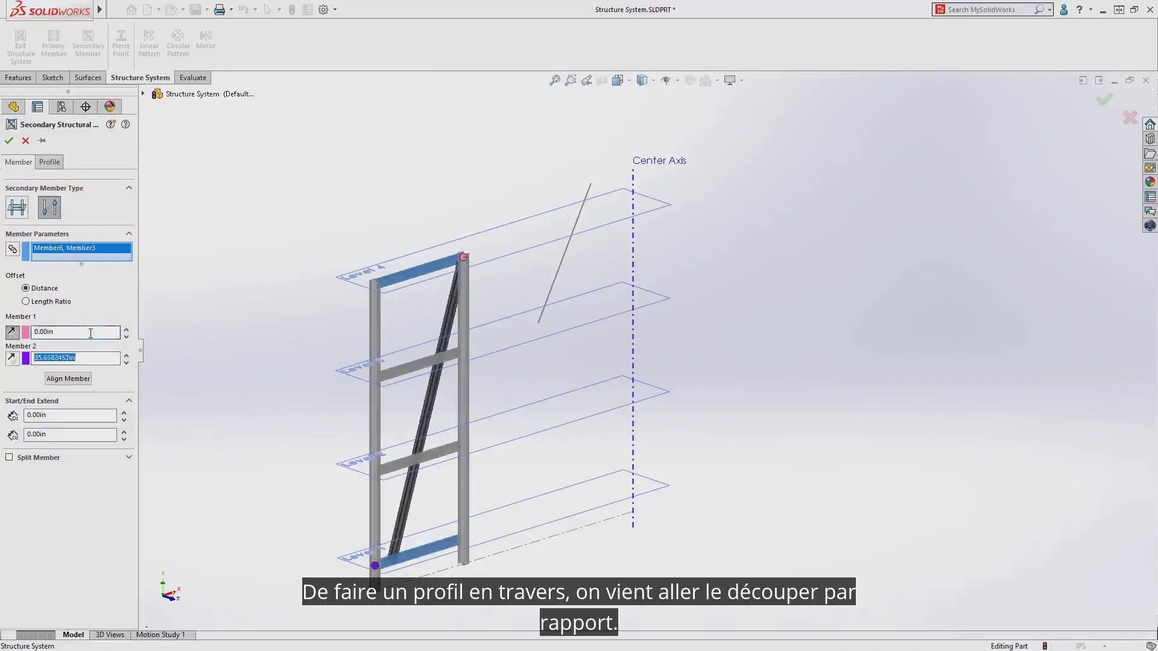
text(0.00in)
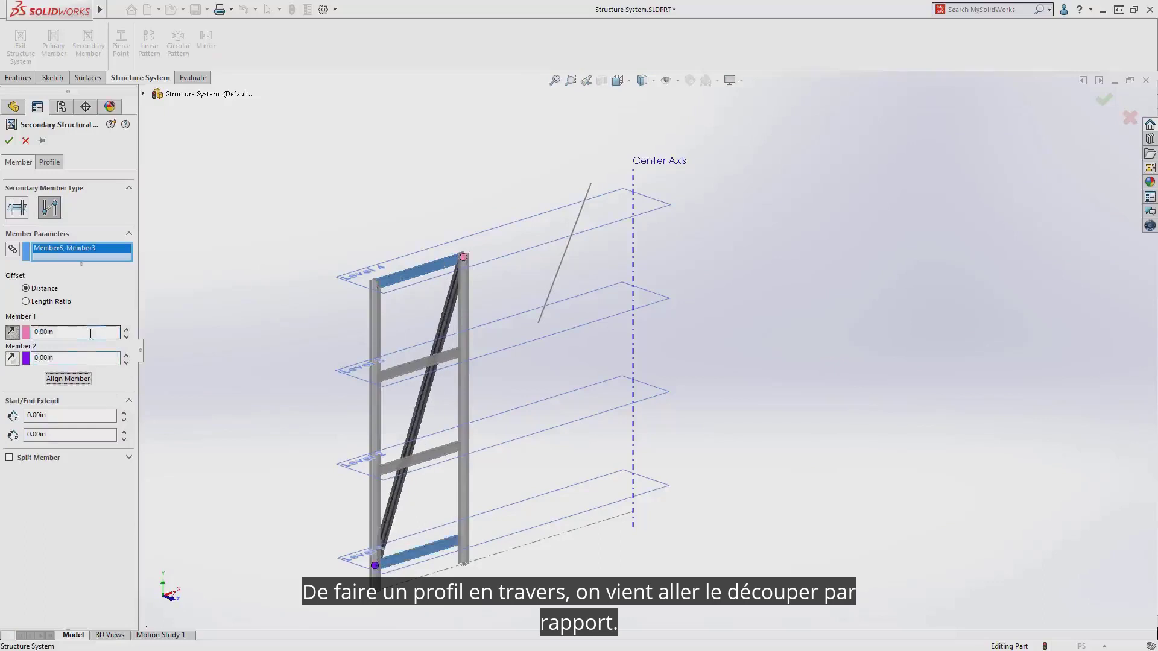
Enable splitting of the diagonal member based on Reference, using the two middle horizontal members as the splitting references
click(9, 458)
click(75, 486)
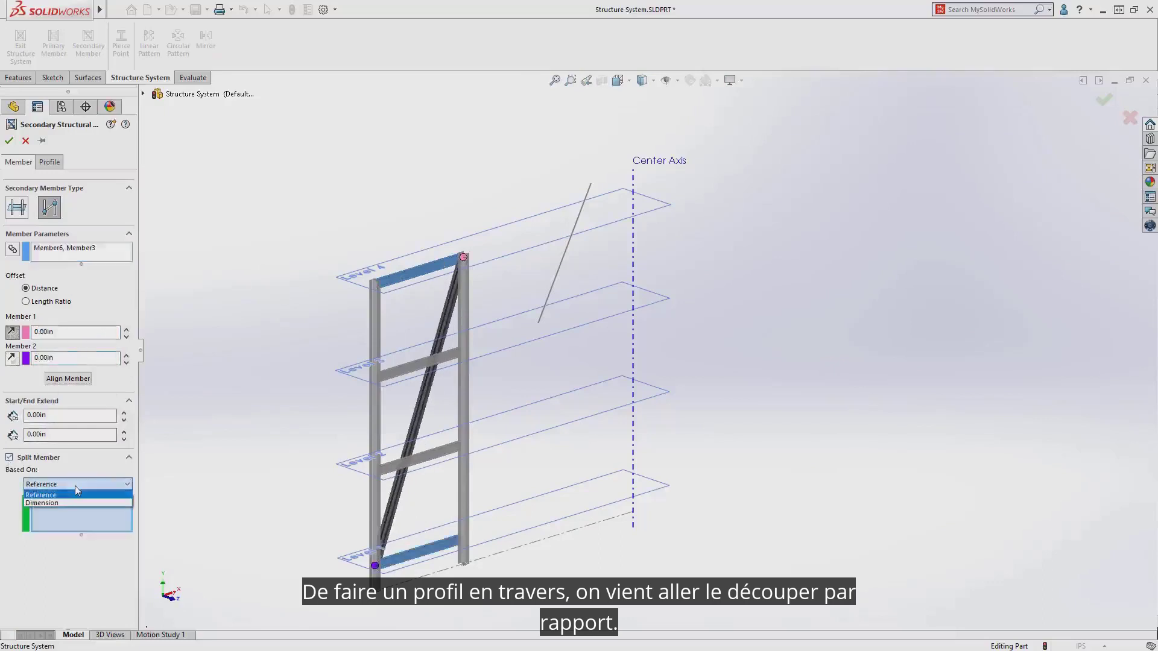
click(74, 486)
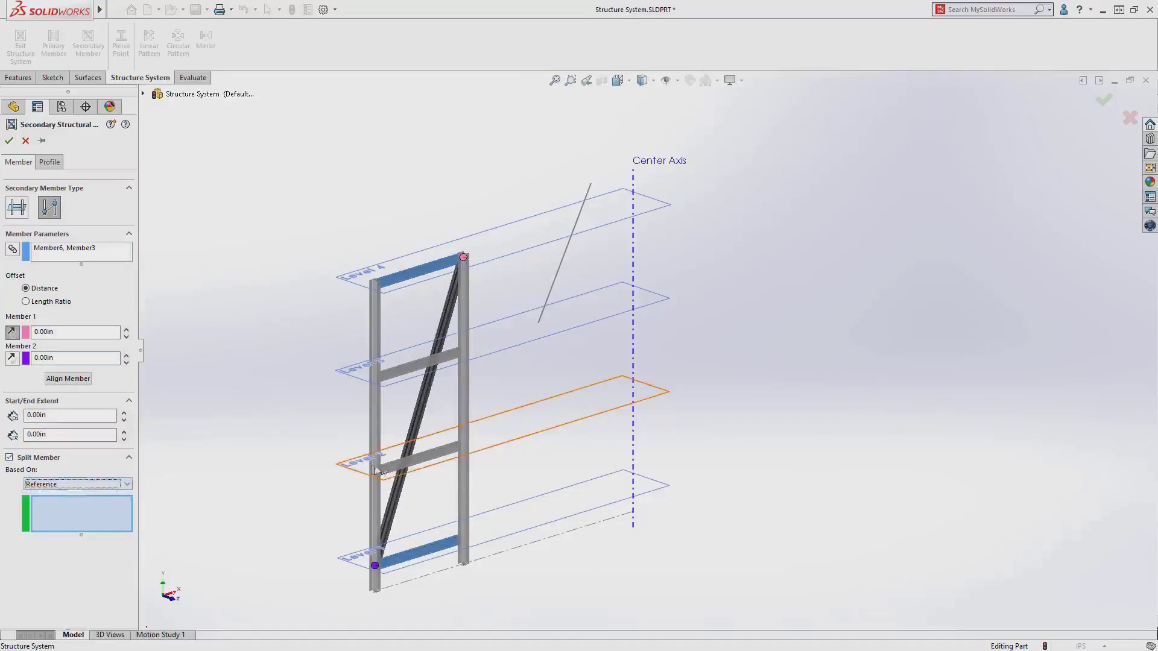
click(399, 467)
click(394, 377)
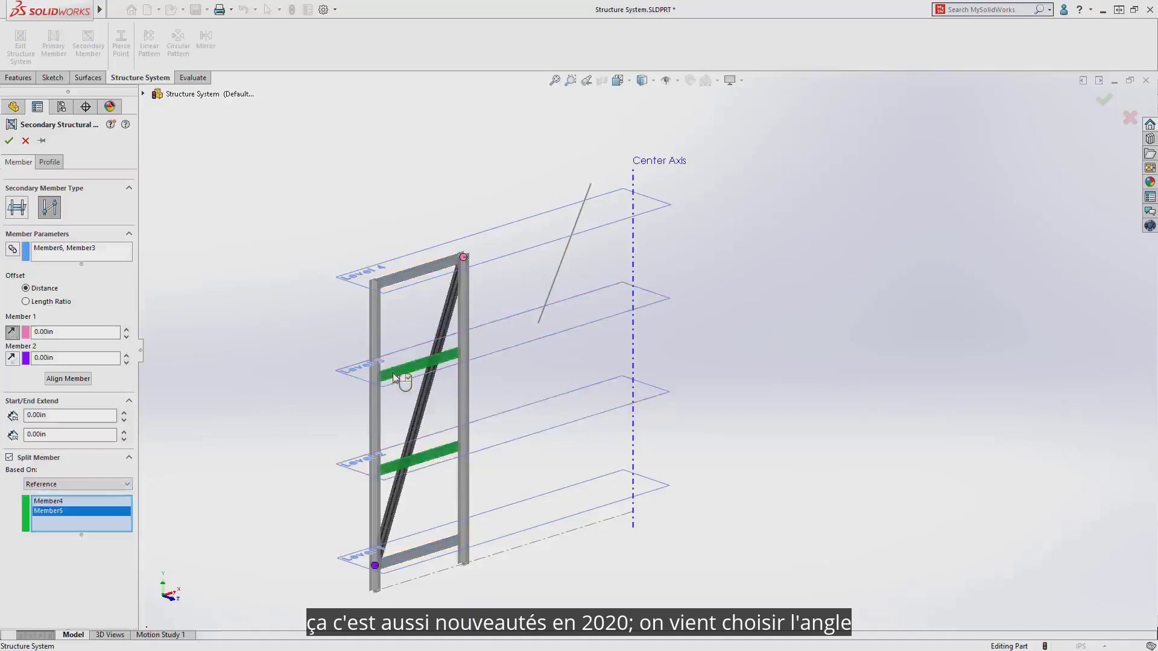
Set the diagonal brace's profile alignment angle to 90 degrees and accept the secondary member
click(47, 162)
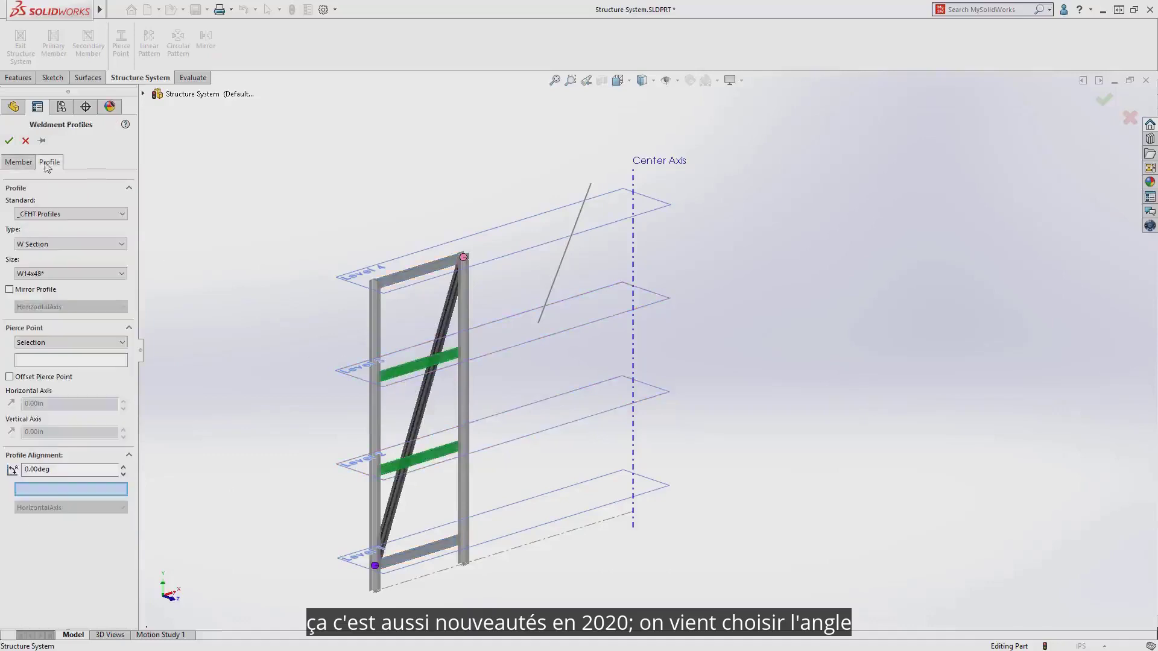
double_click(60, 470)
text(90)
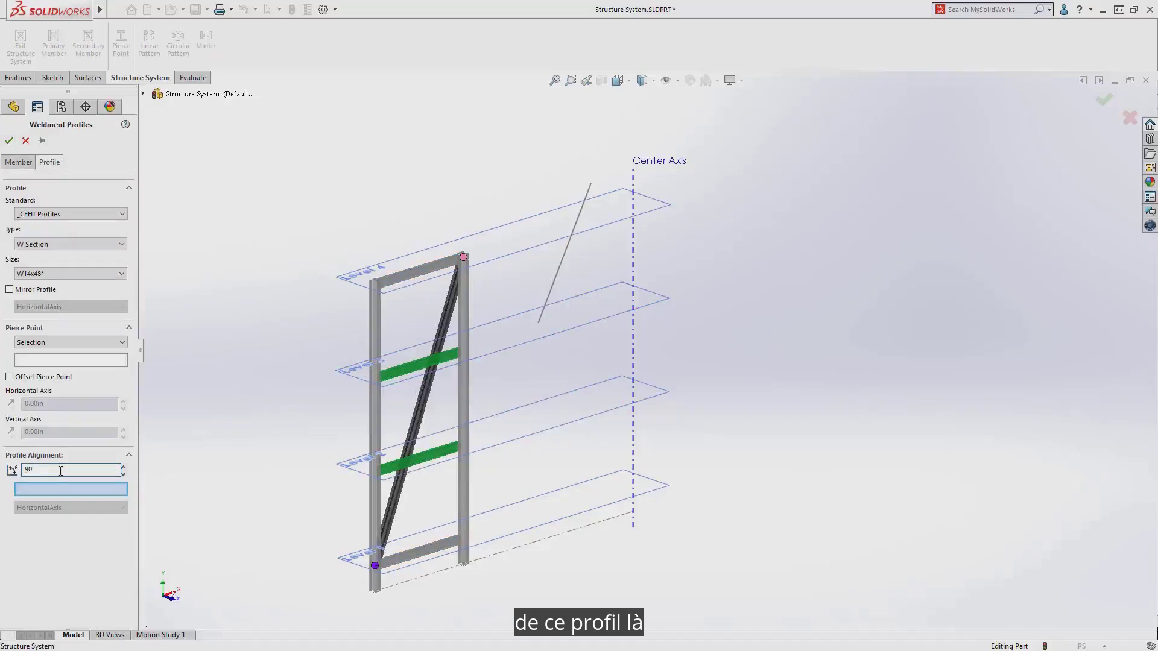
key(Return)
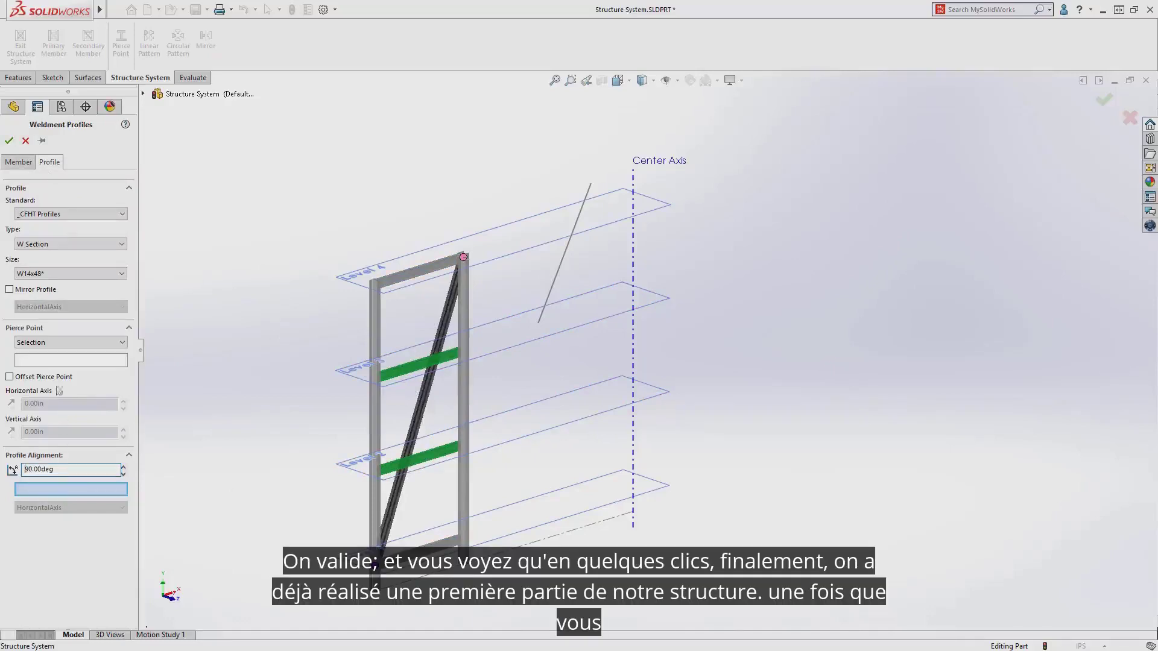
click(8, 140)
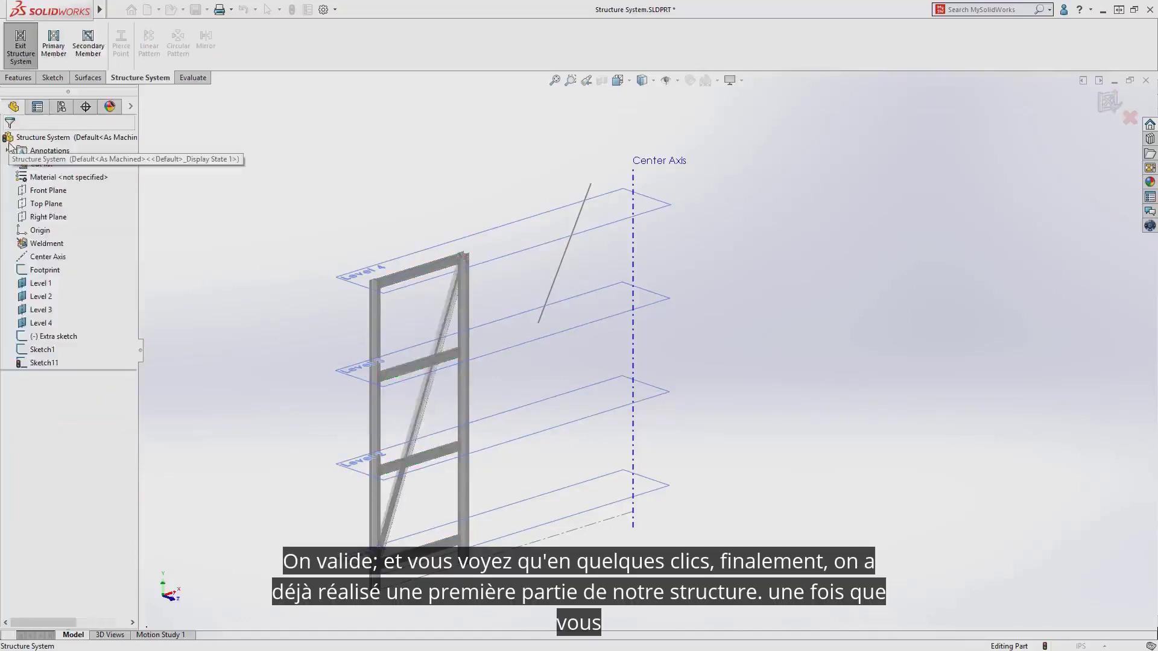
Exit the structure system, apply the second planar trim option to the simple corners, and review individual corner groups
click(22, 60)
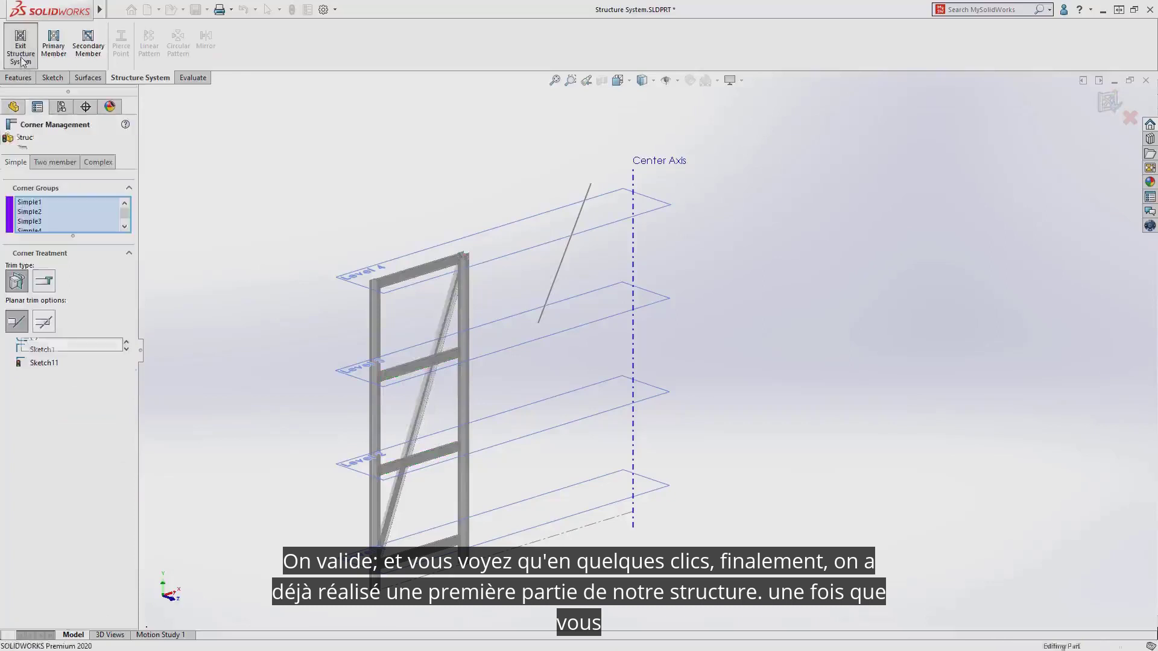
click(44, 321)
click(42, 213)
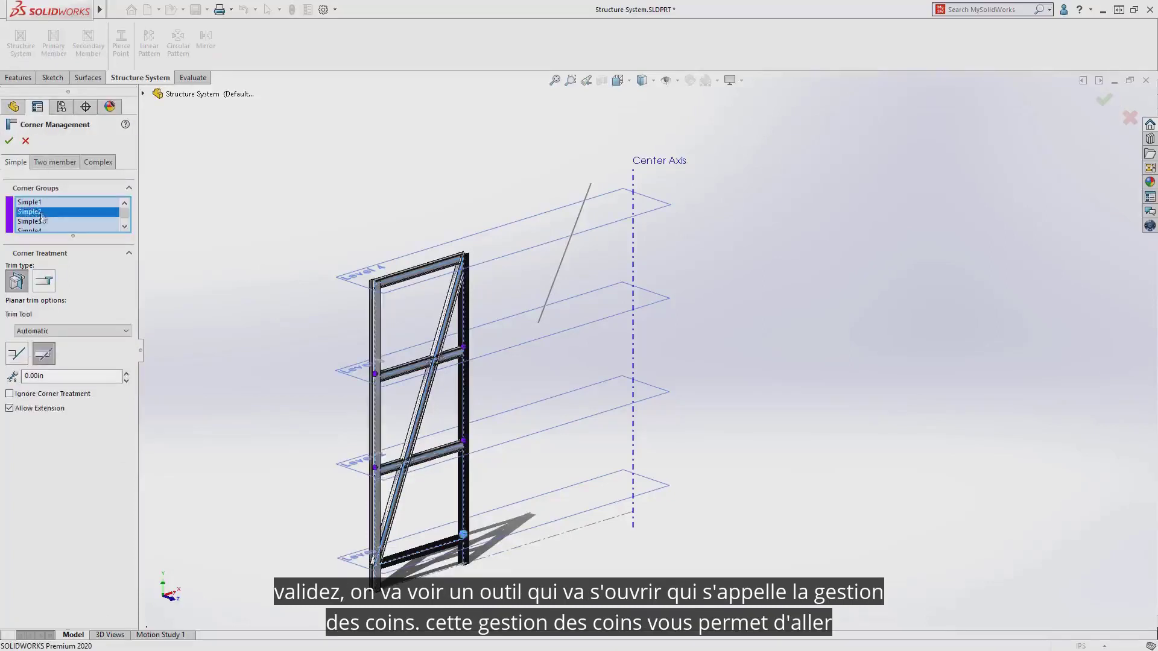
click(41, 223)
Set the Two member1 corner to planar trim with the second trim option, checking its tool and trimmed members
click(62, 164)
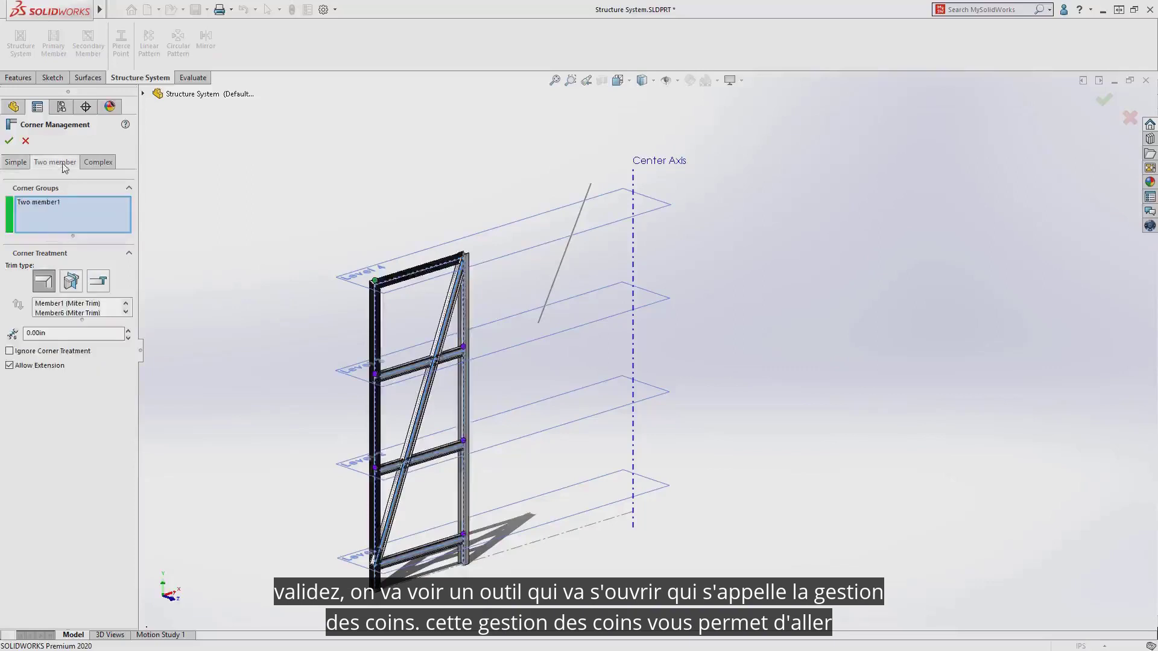
click(71, 281)
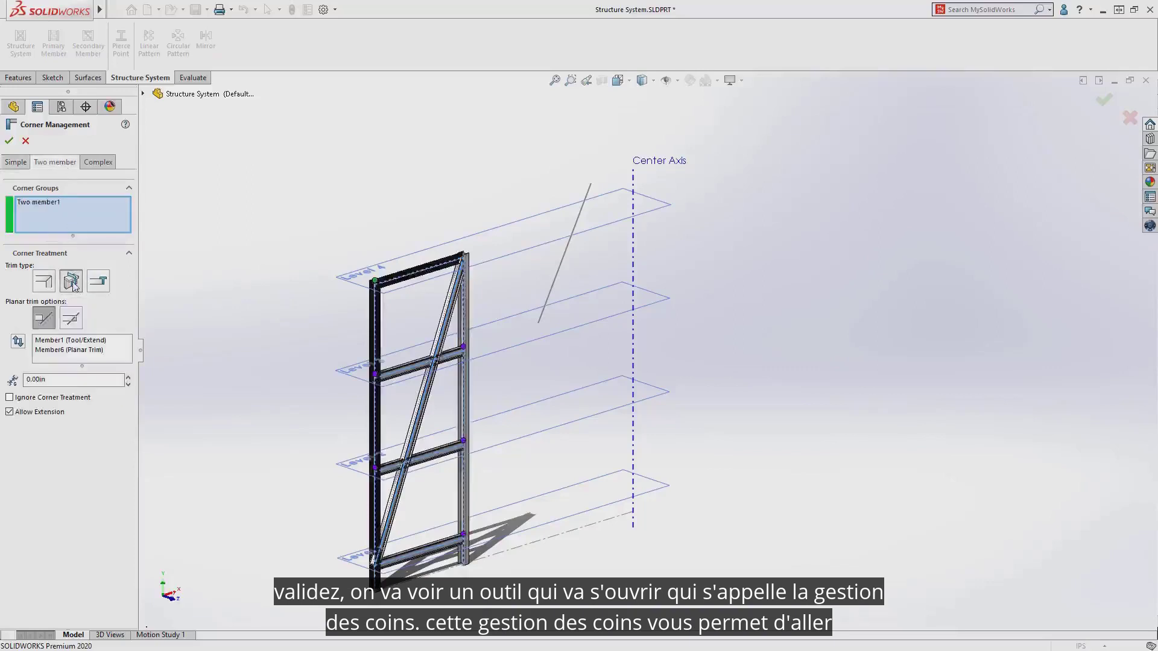
click(72, 340)
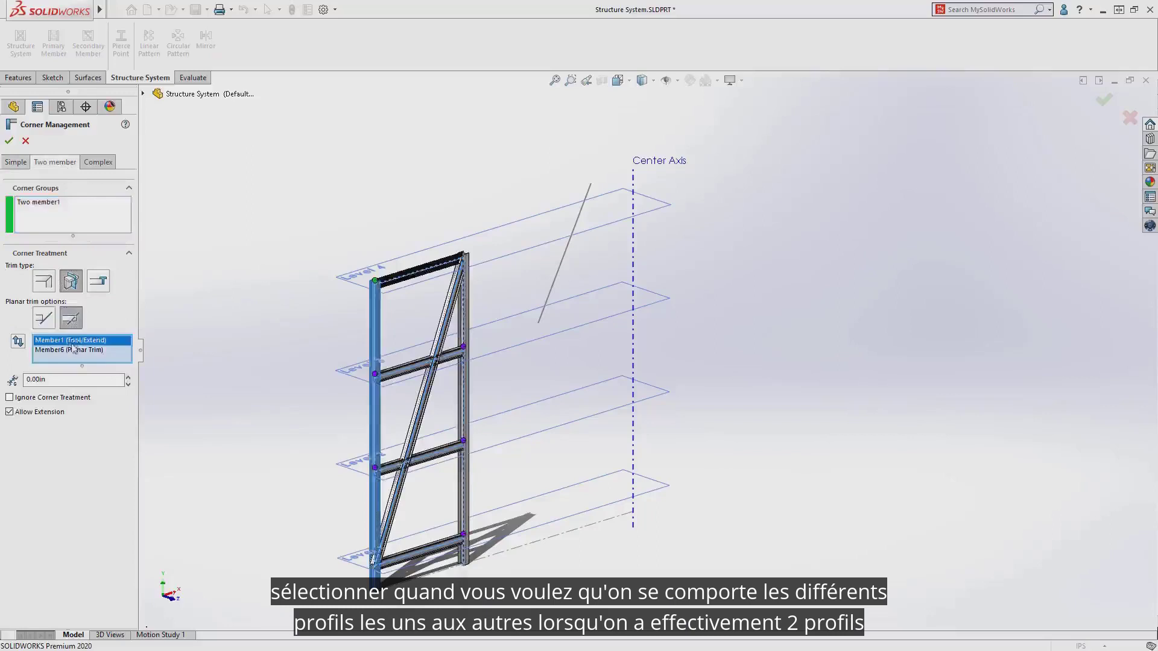
click(71, 350)
Review the trim order of the diagonal's segments in the Complex1 corner and accept the corner management
click(99, 162)
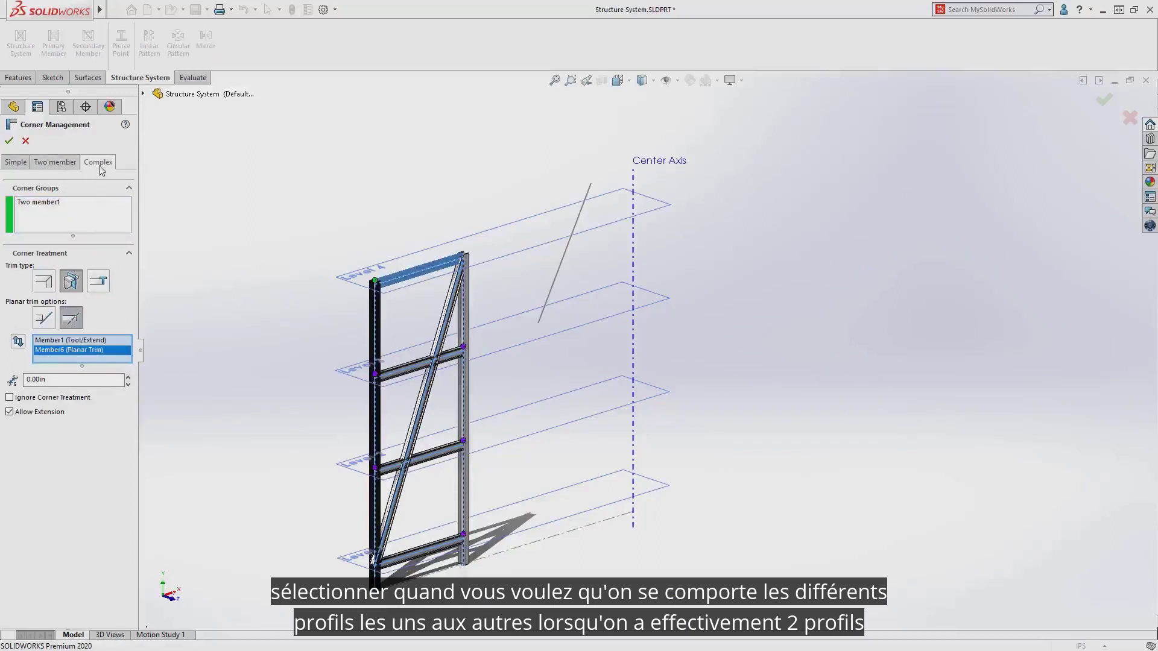
click(33, 202)
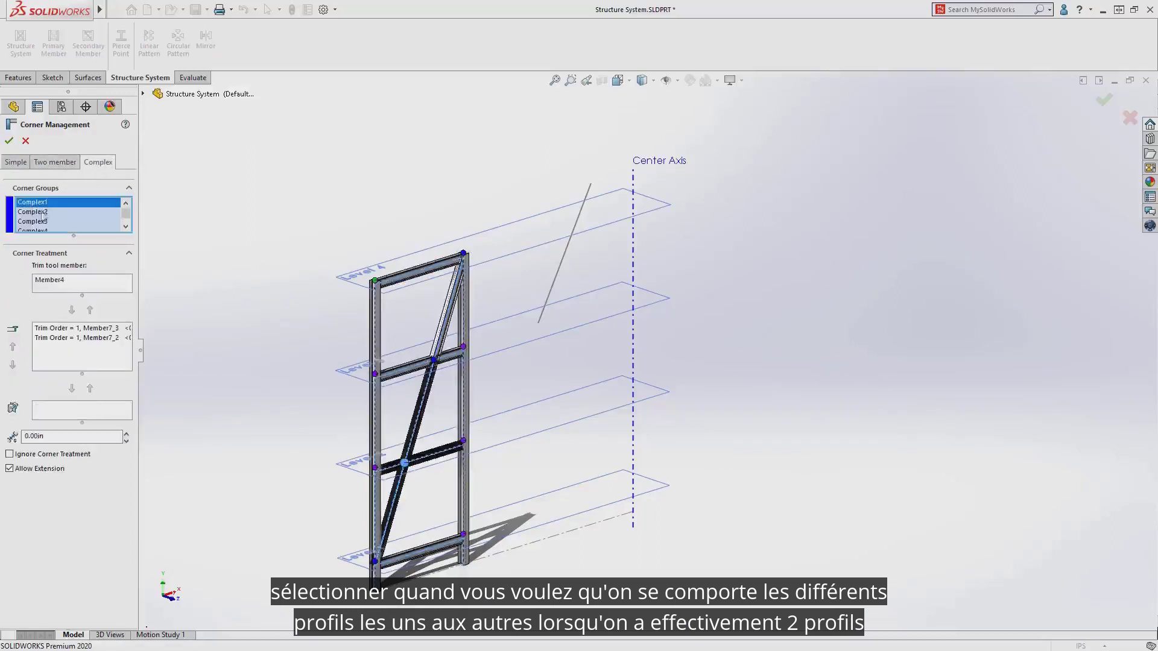
click(58, 333)
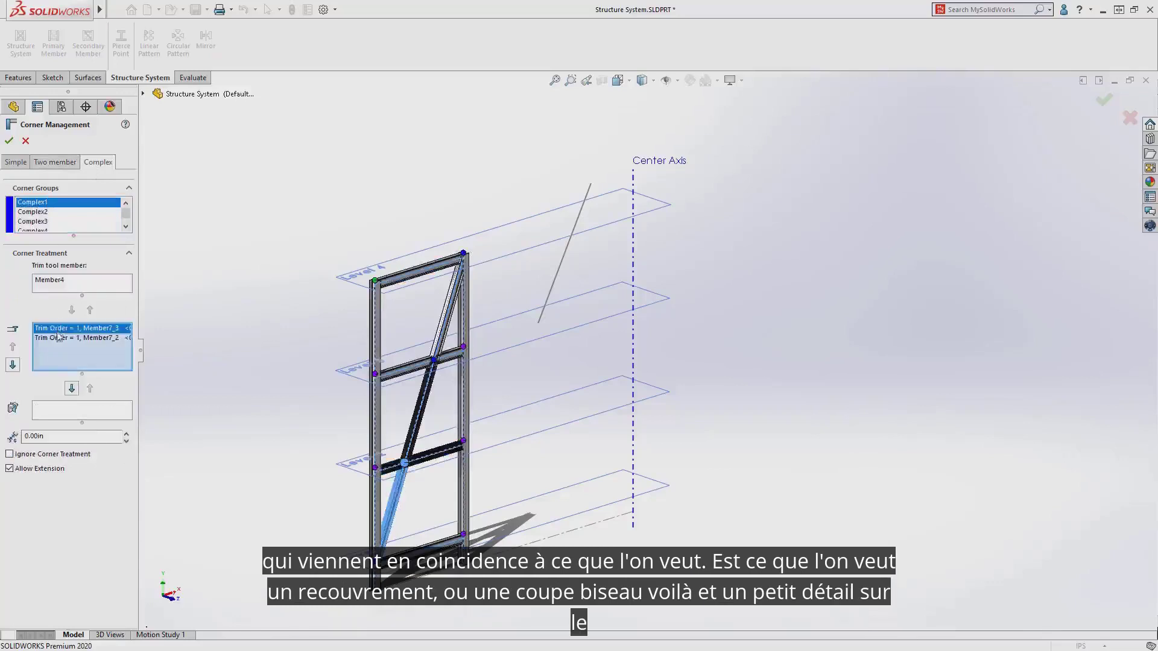
click(60, 340)
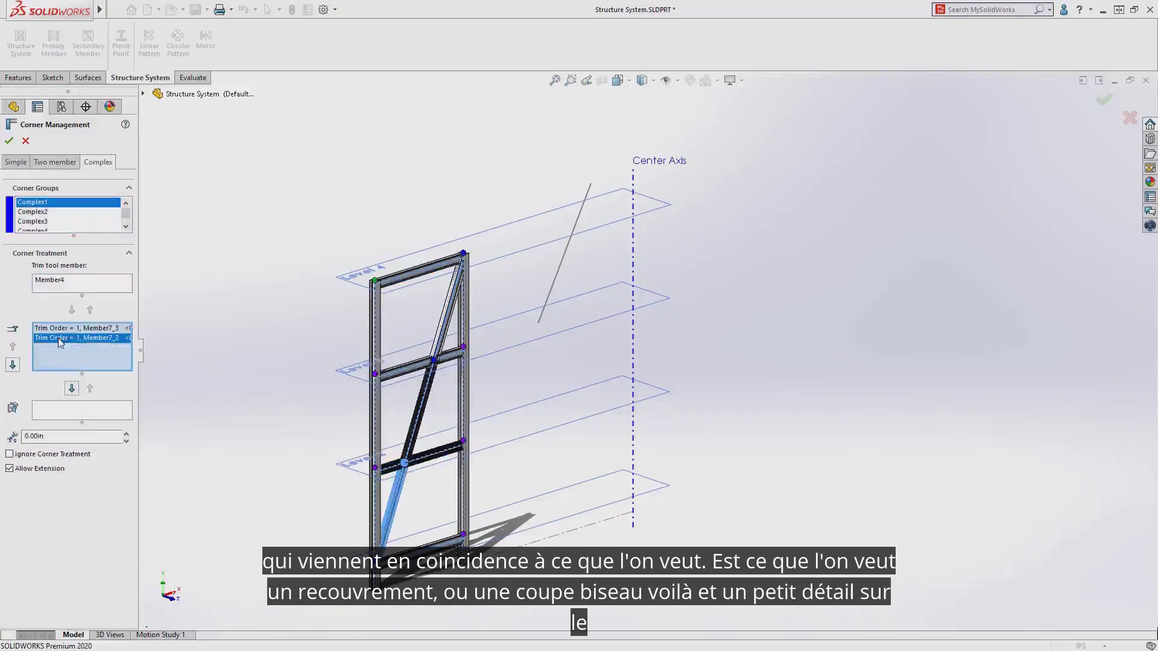
click(9, 142)
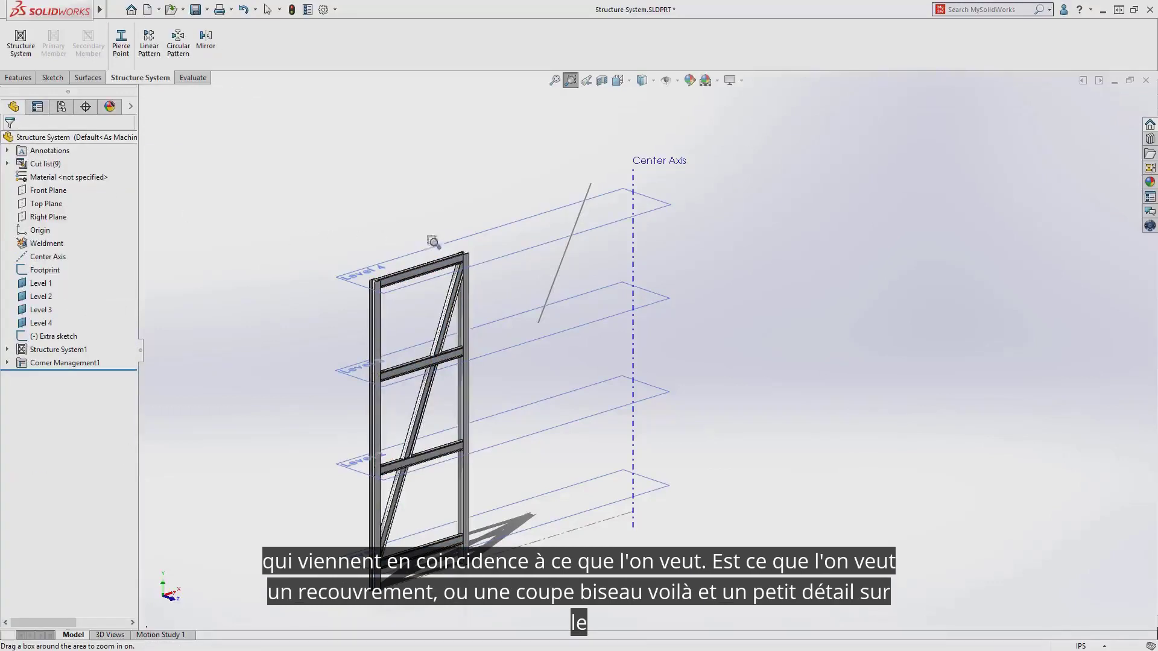
Examine the trimmed joint between the top beam and the diagonal at the frame's upper corner, and restore the full view
drag(447, 251, 504, 302)
key(Escape)
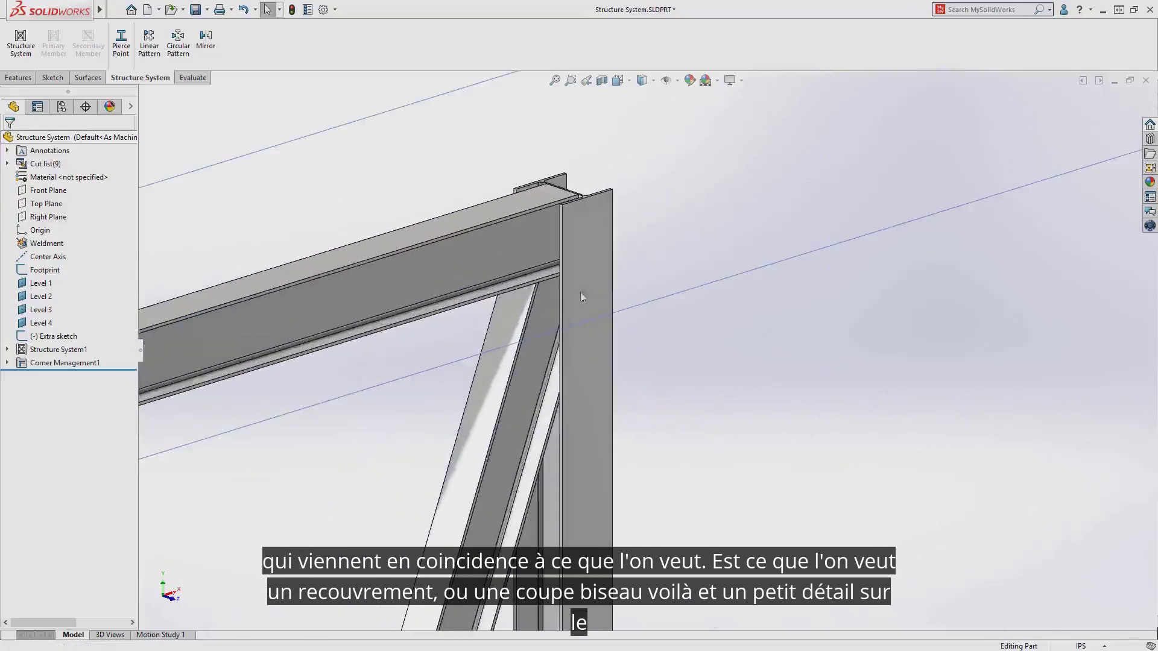
middle_drag(575, 287, 532, 252)
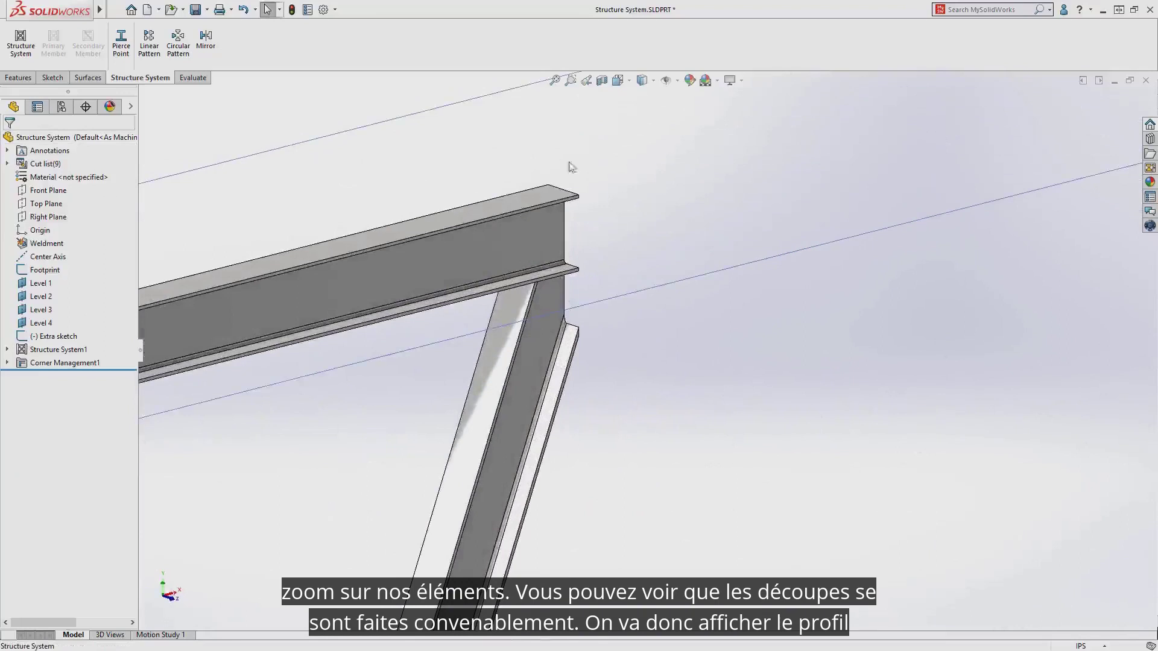
click(587, 82)
click(586, 82)
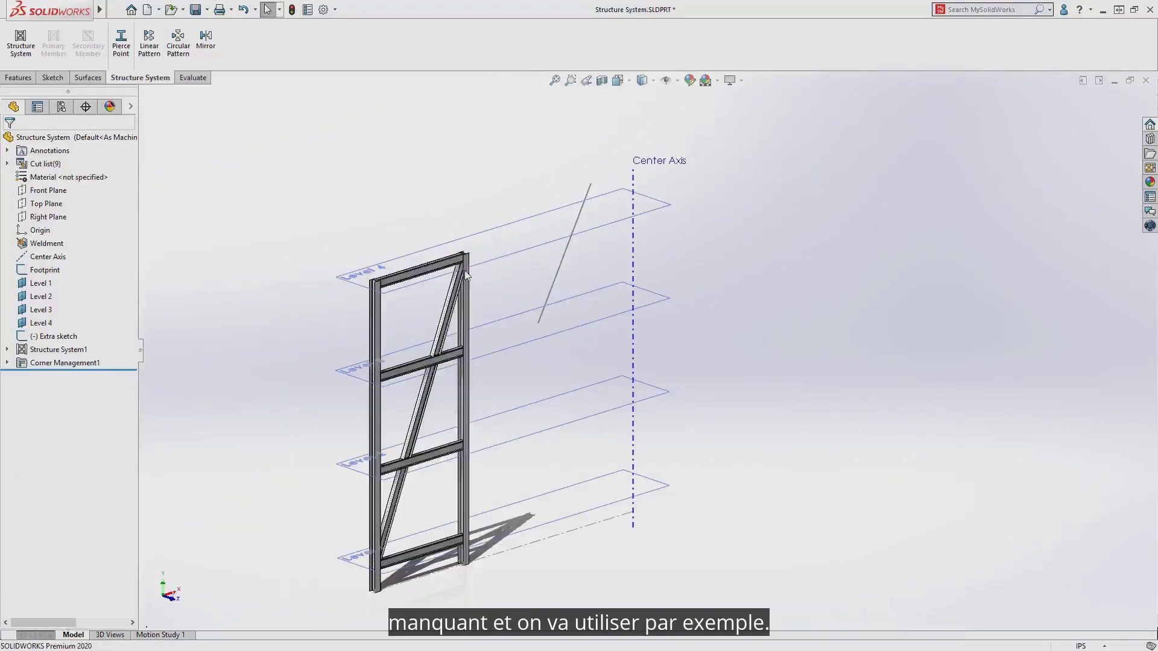
Circular-pattern Structure System1 around the Center Axis with 12 equally spaced instances over 360 degrees
click(633, 201)
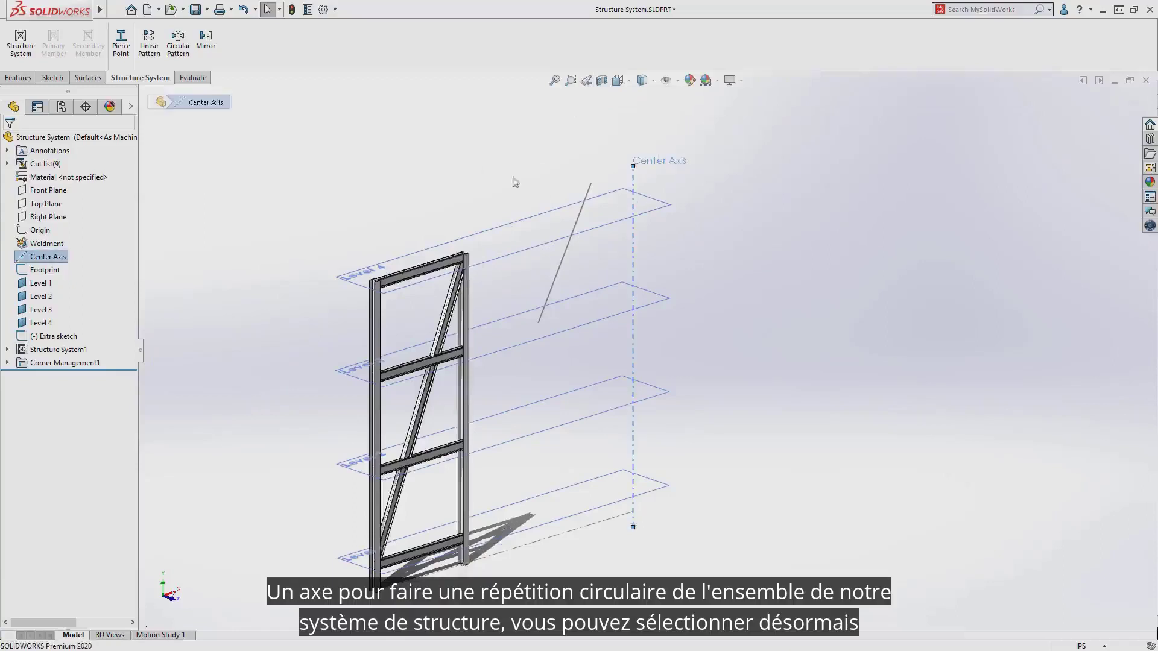
click(177, 41)
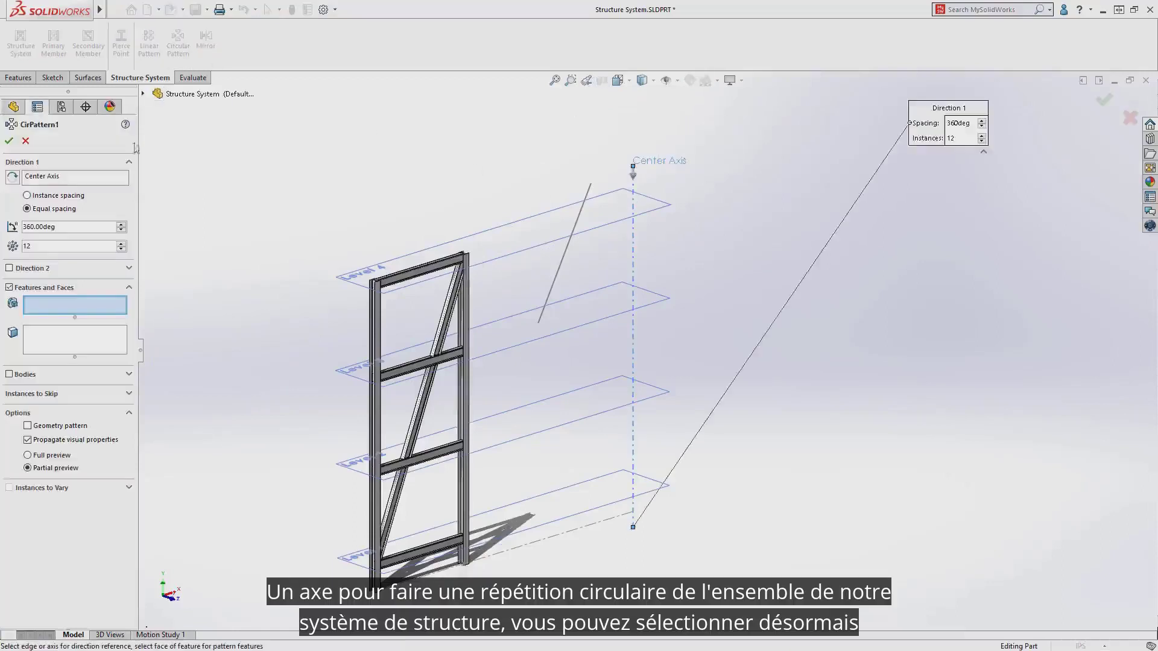
click(10, 375)
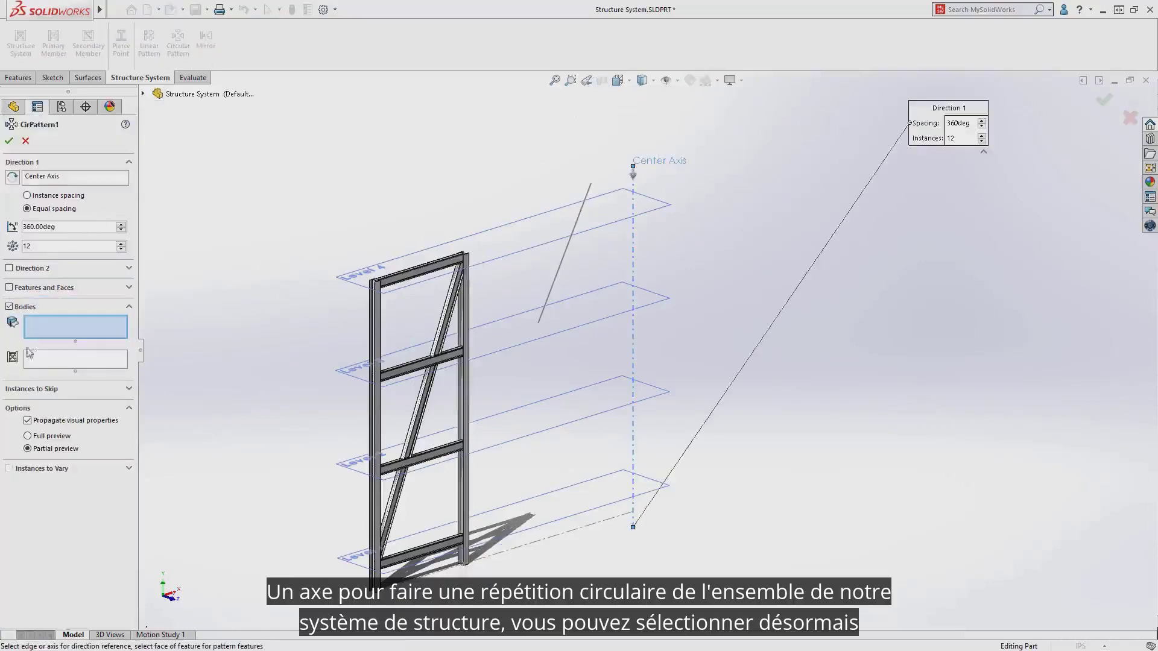
click(56, 363)
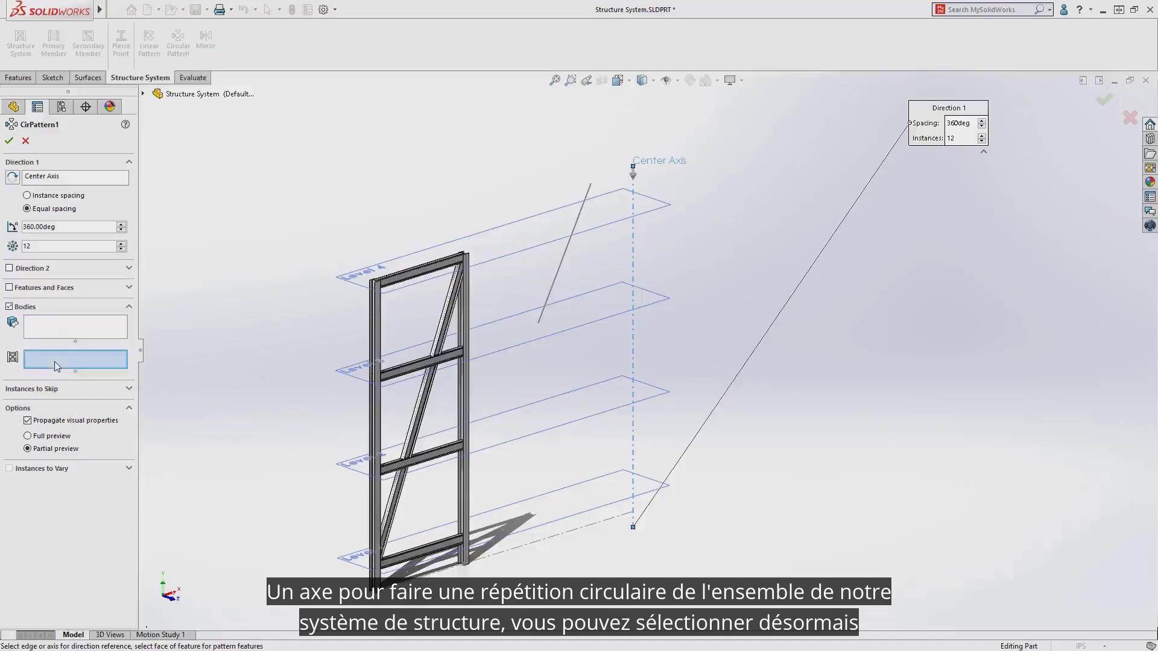
click(375, 343)
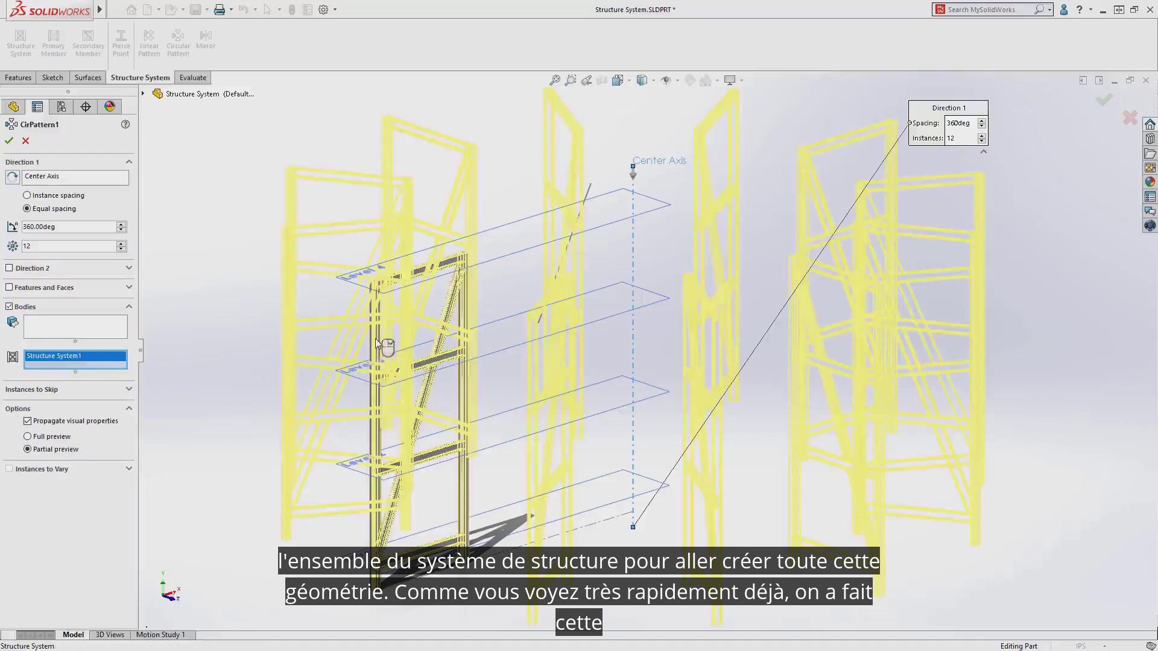
key(Return)
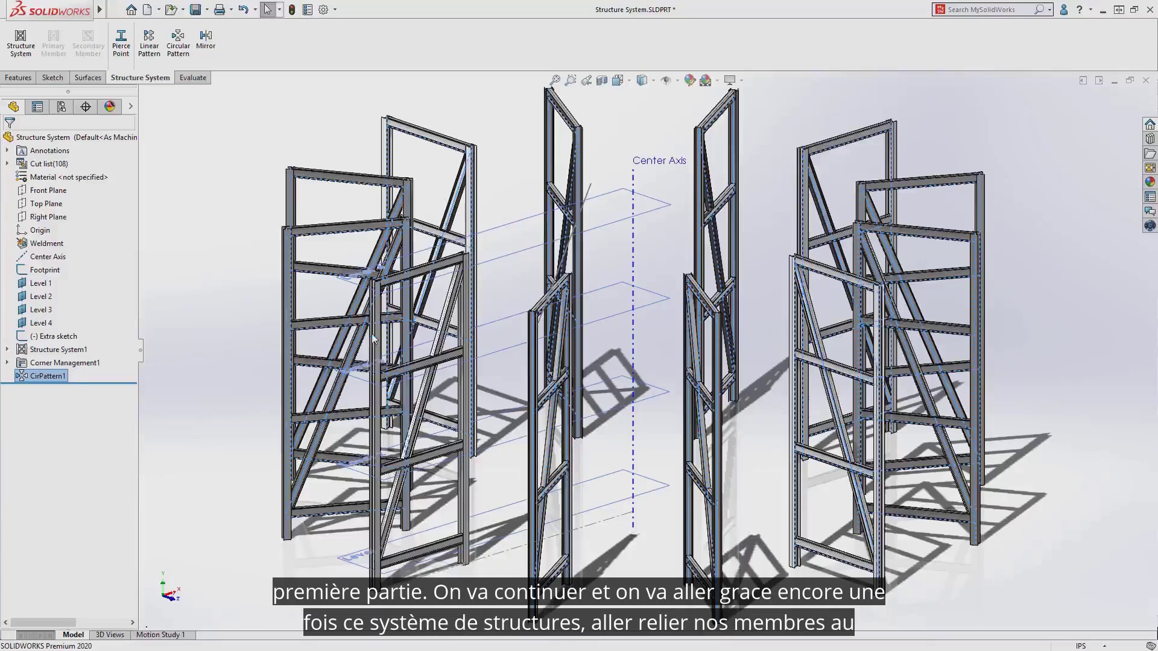
Start support plane secondary members in a new structure system, pairing the outer and the inner columns of two adjacent frames
click(21, 40)
click(88, 41)
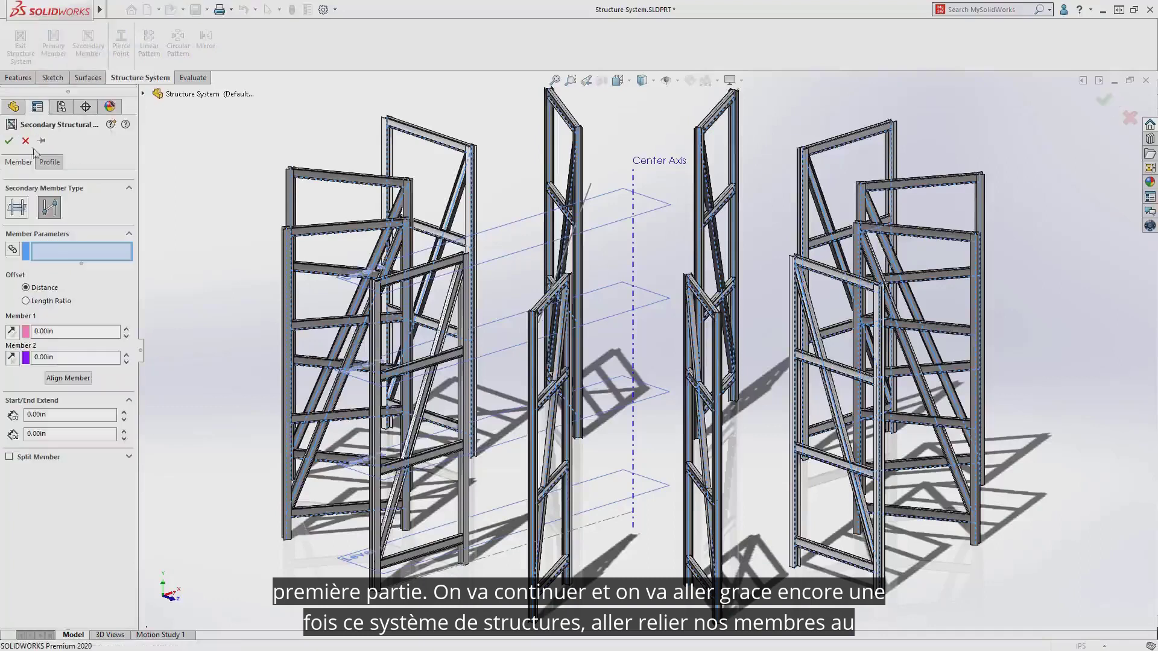
click(23, 208)
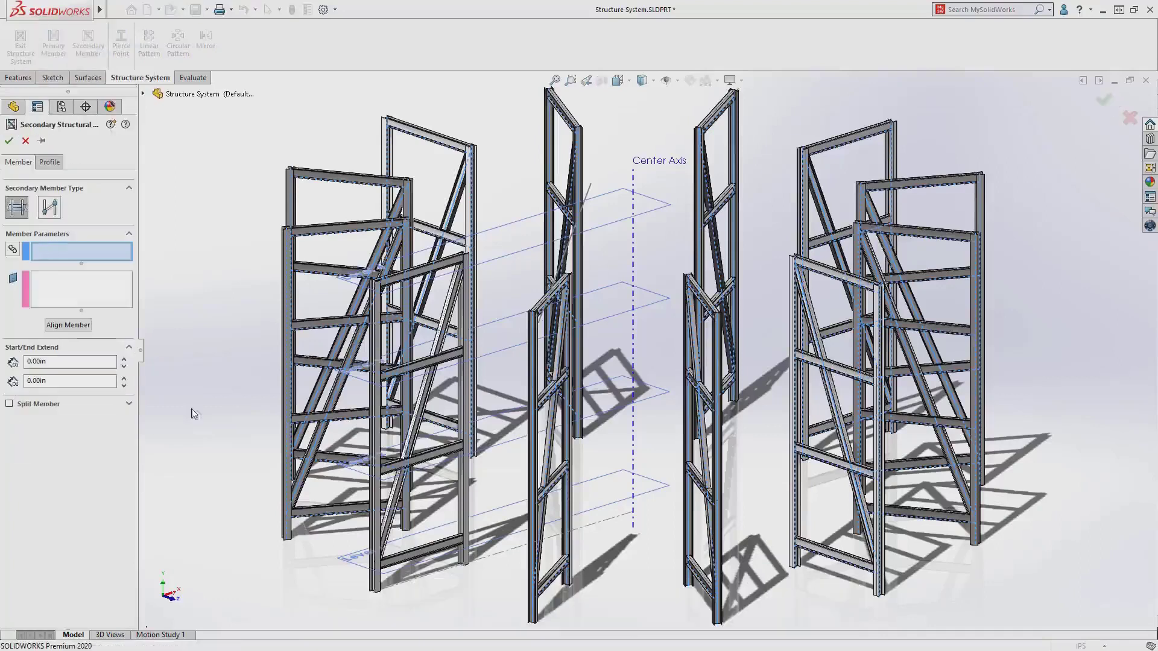
click(376, 590)
click(286, 534)
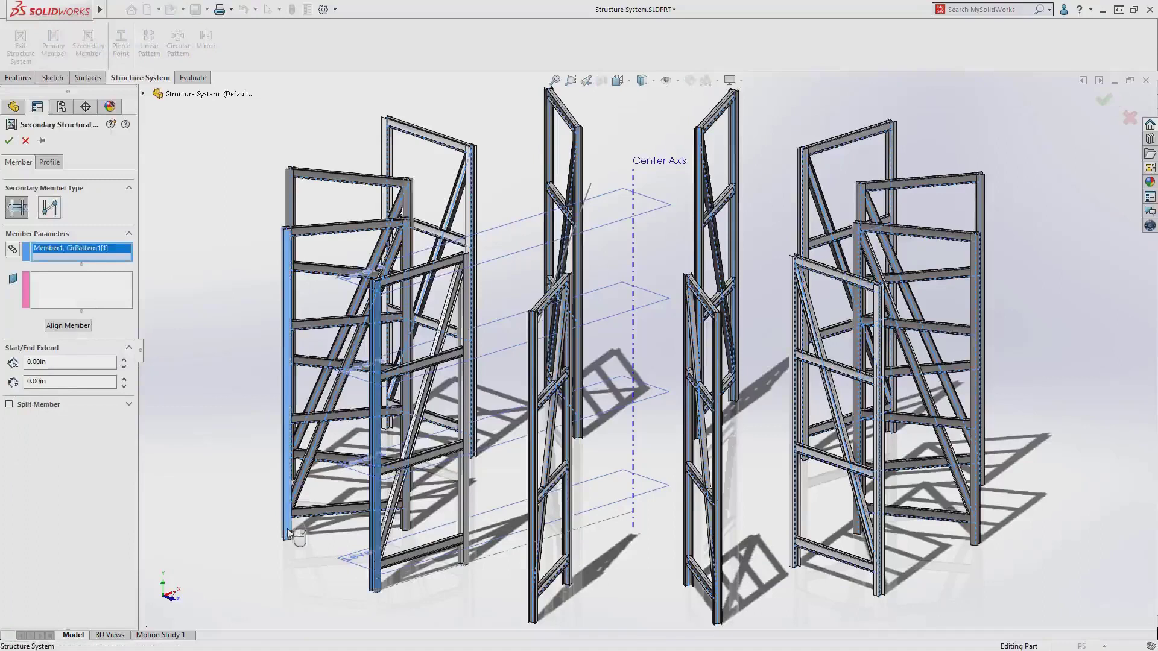
click(407, 527)
click(465, 531)
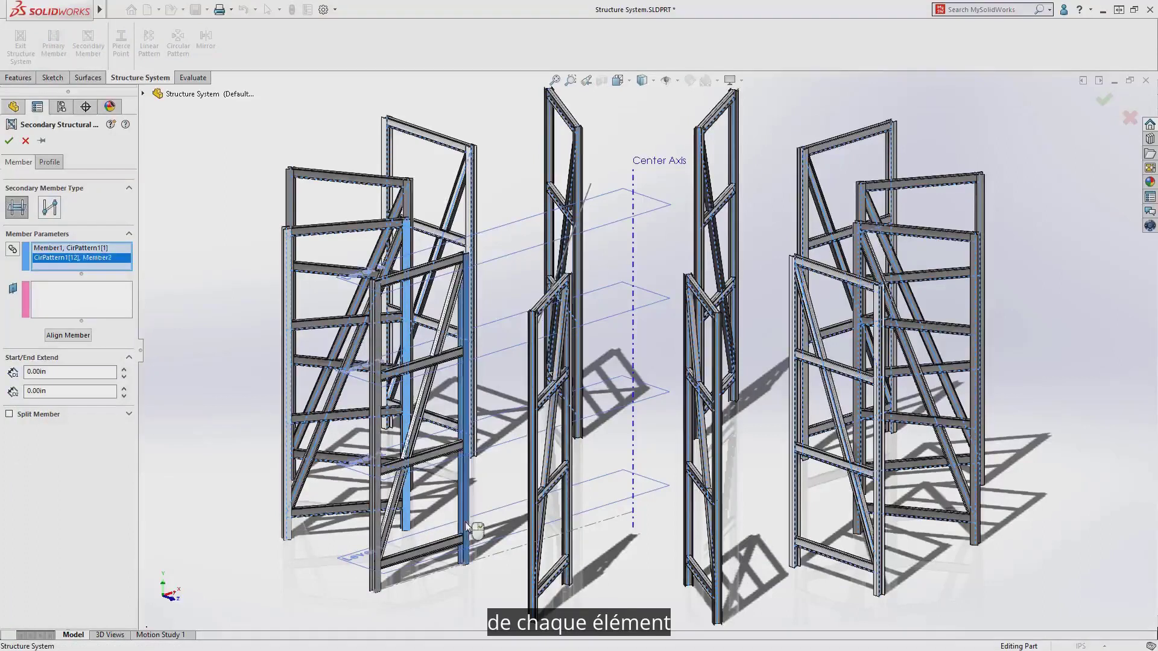
Use planes Level 1, Level 2, Level 3 and Level 4 as support planes for the connecting members
click(103, 304)
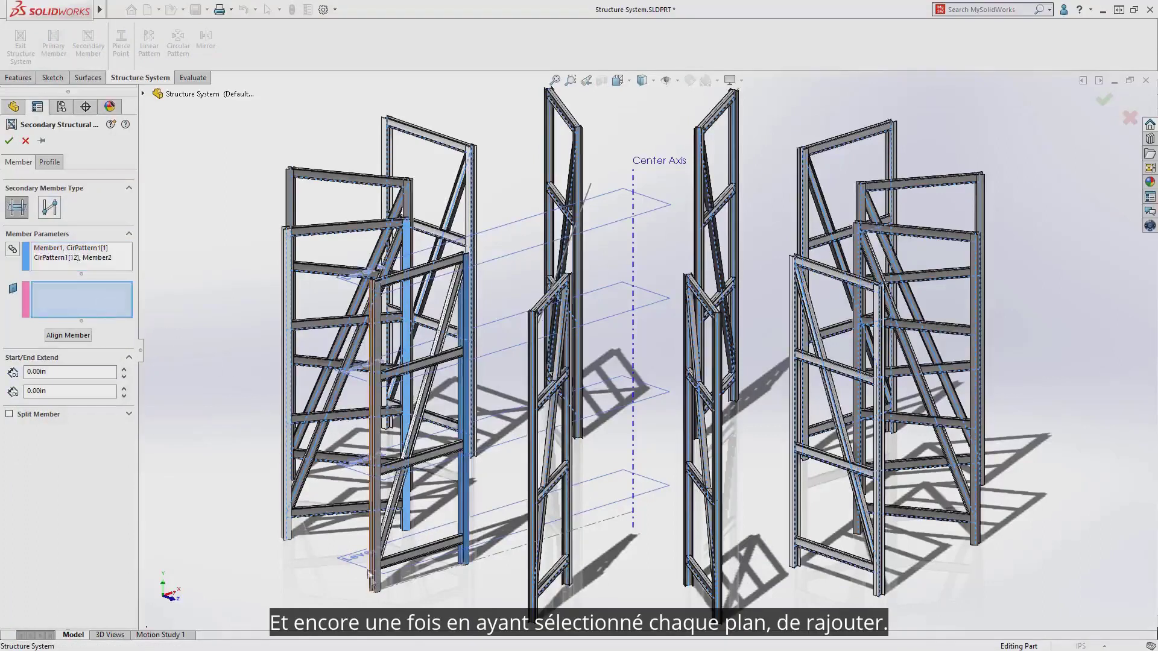
click(361, 559)
click(361, 476)
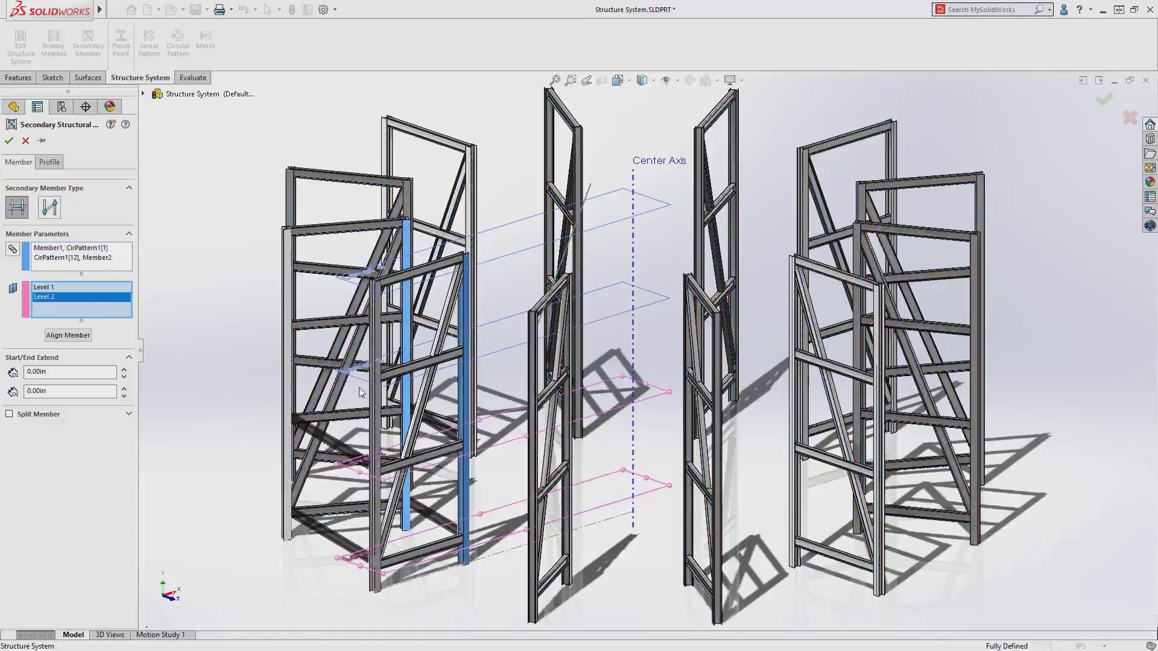
click(360, 380)
click(355, 289)
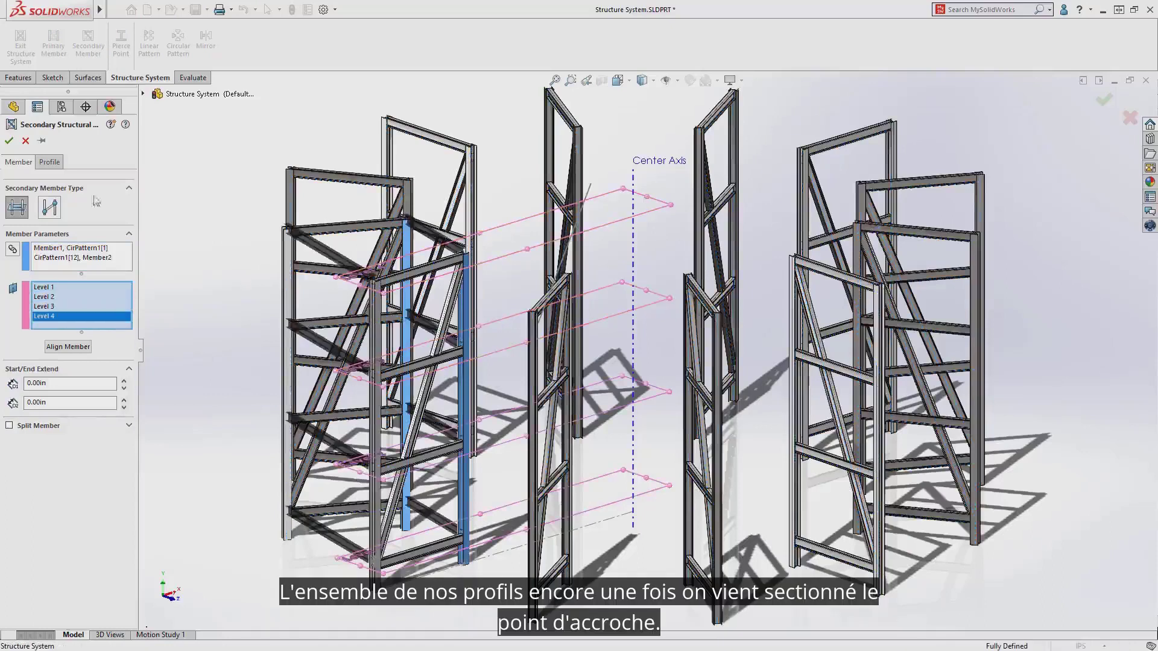
Place the connecting members' pierce point at the middle of the upper flange's outer edge and accept them
click(51, 163)
click(70, 362)
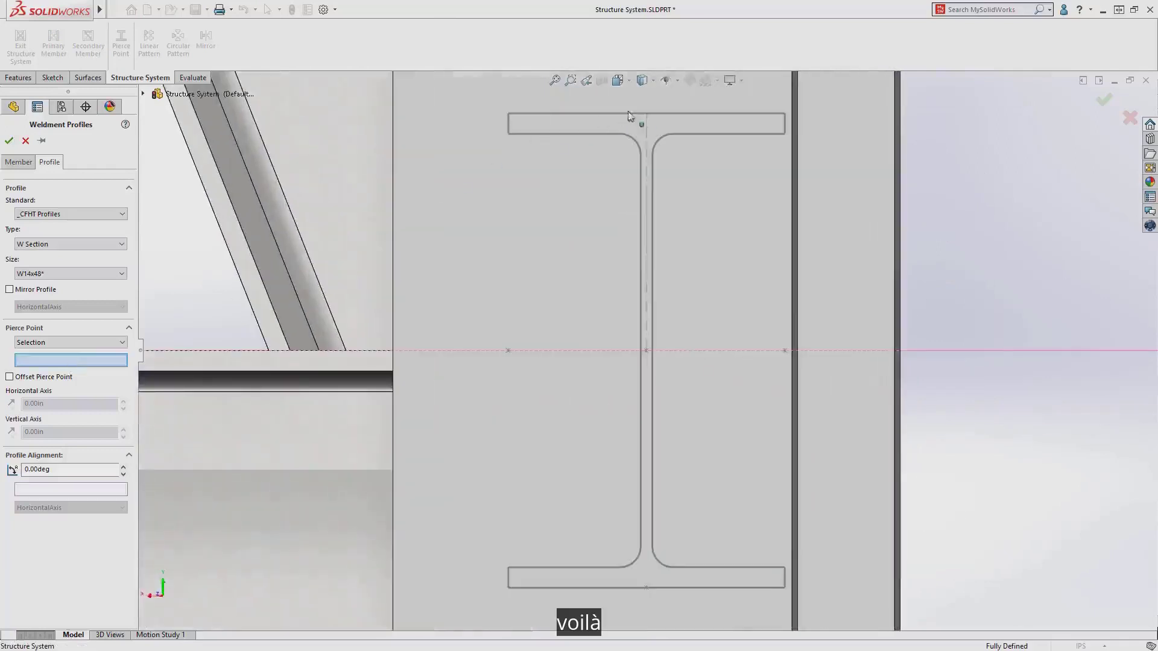
click(646, 113)
right_click(646, 119)
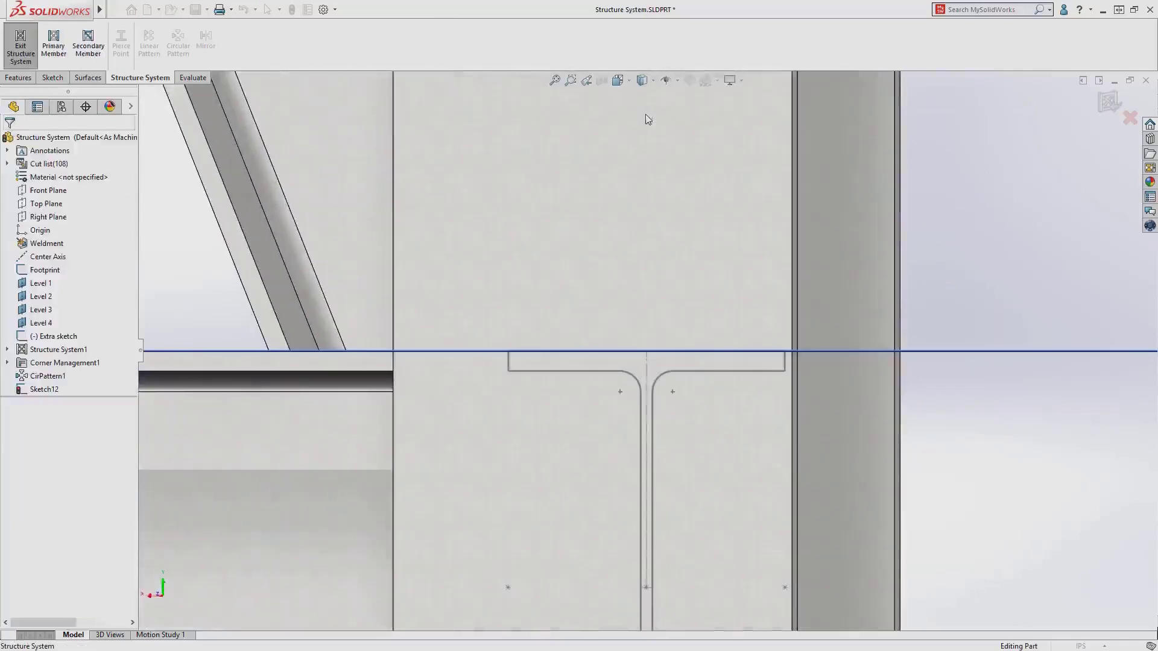
click(587, 80)
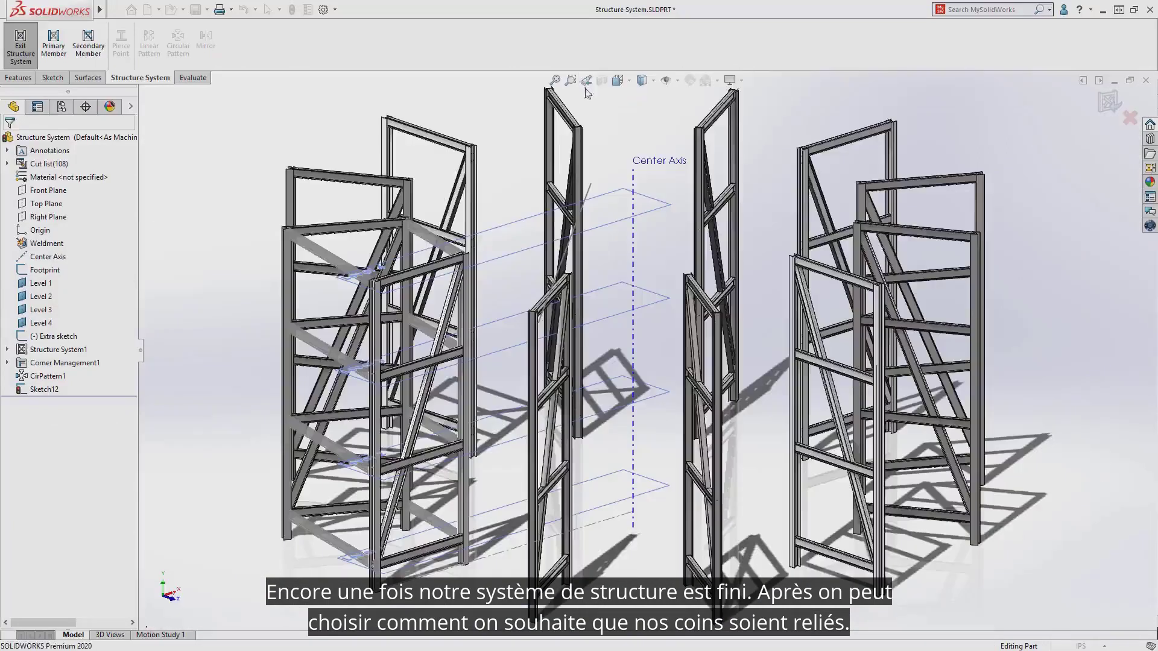
Finish the structure system and apply body trim to both the simple and the two-member corner groups
click(24, 53)
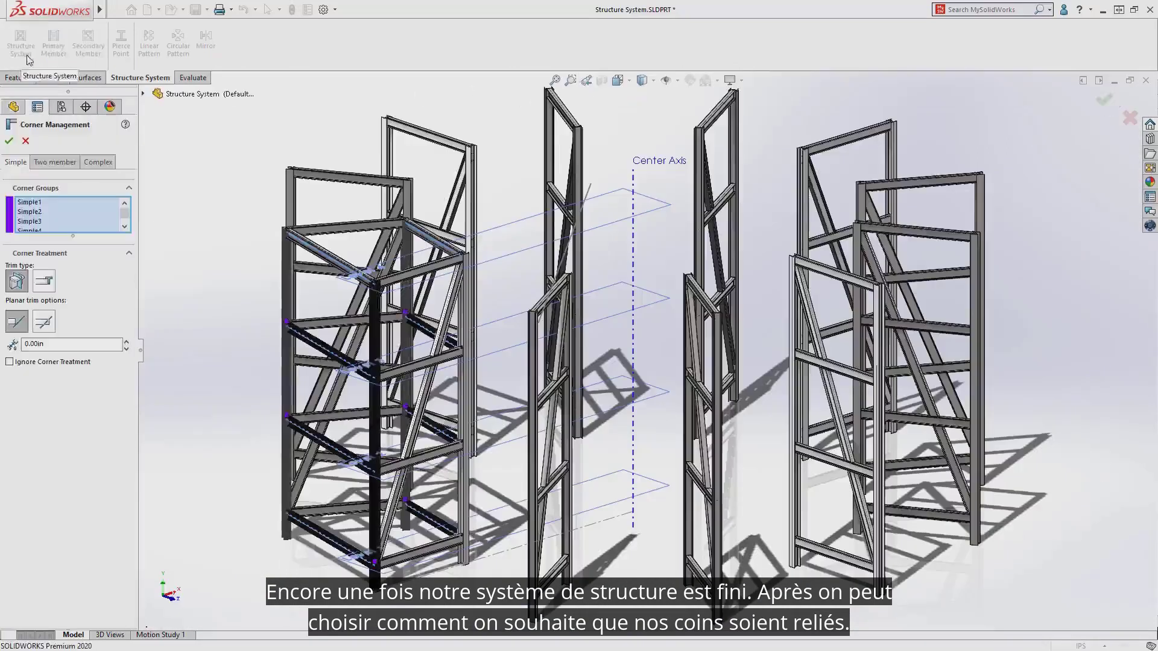
click(45, 281)
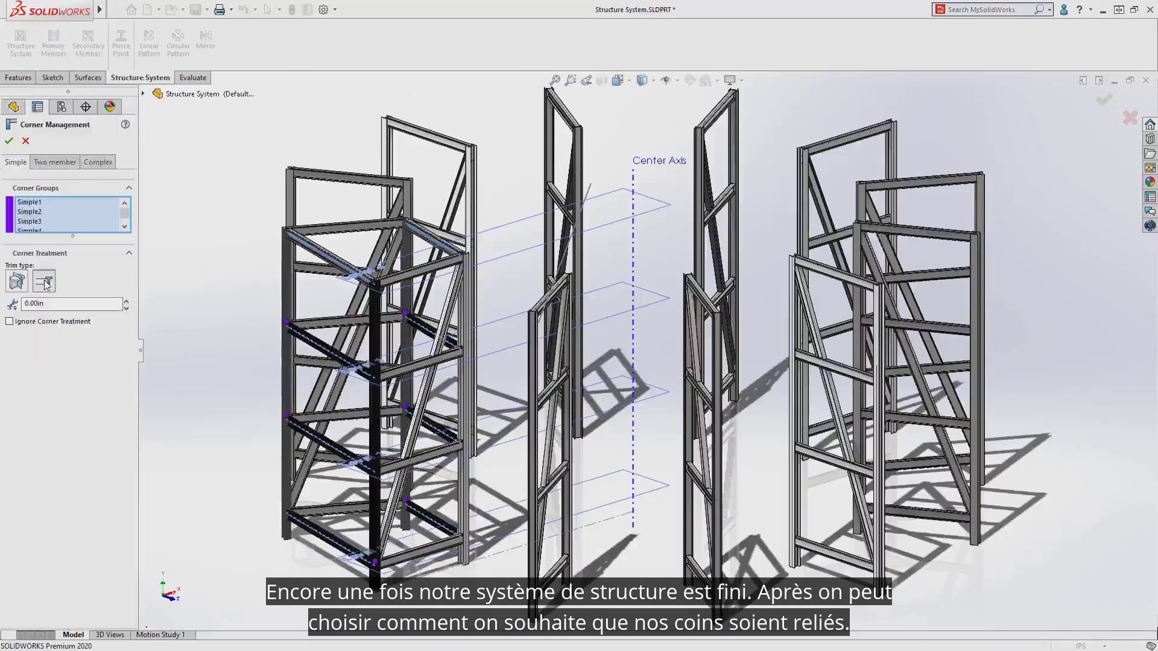
click(53, 163)
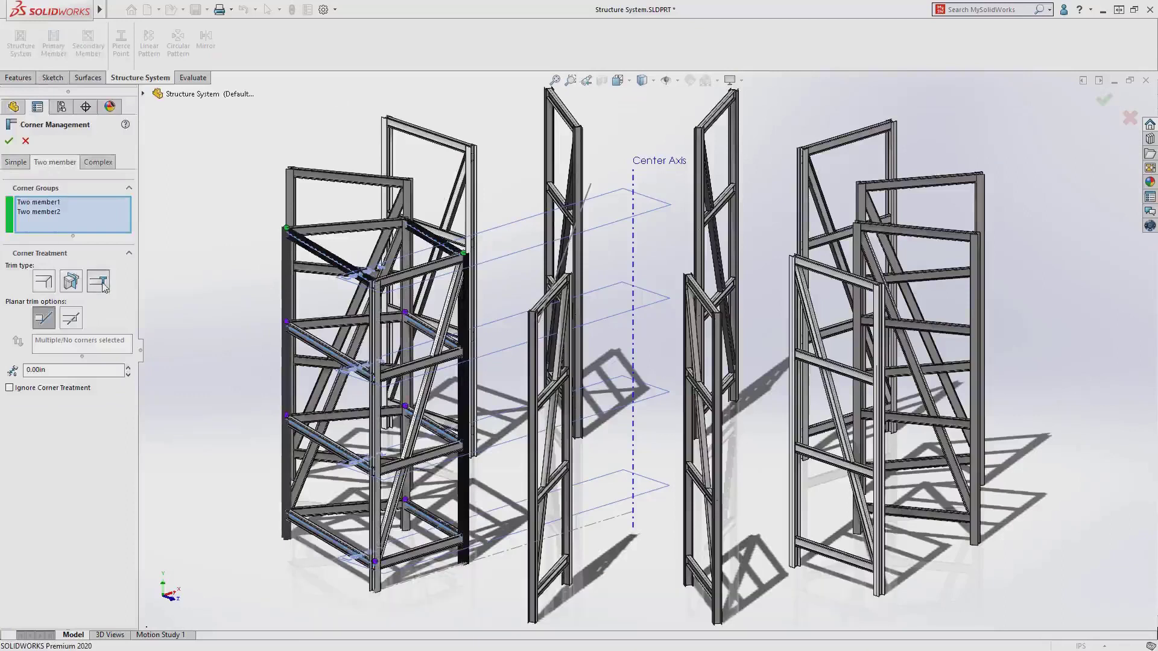
click(100, 281)
Review the complex corner groups Complex1 to Complex3 with their trim tool and trimmed members, and accept the corner treatments
click(103, 164)
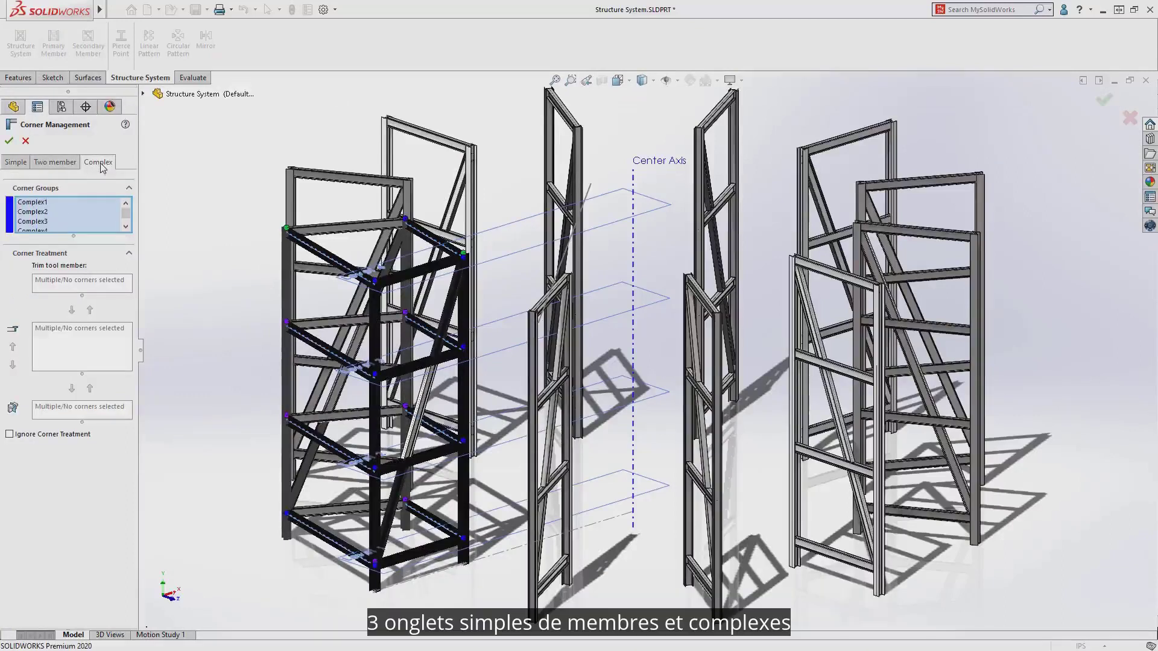
click(63, 204)
click(43, 212)
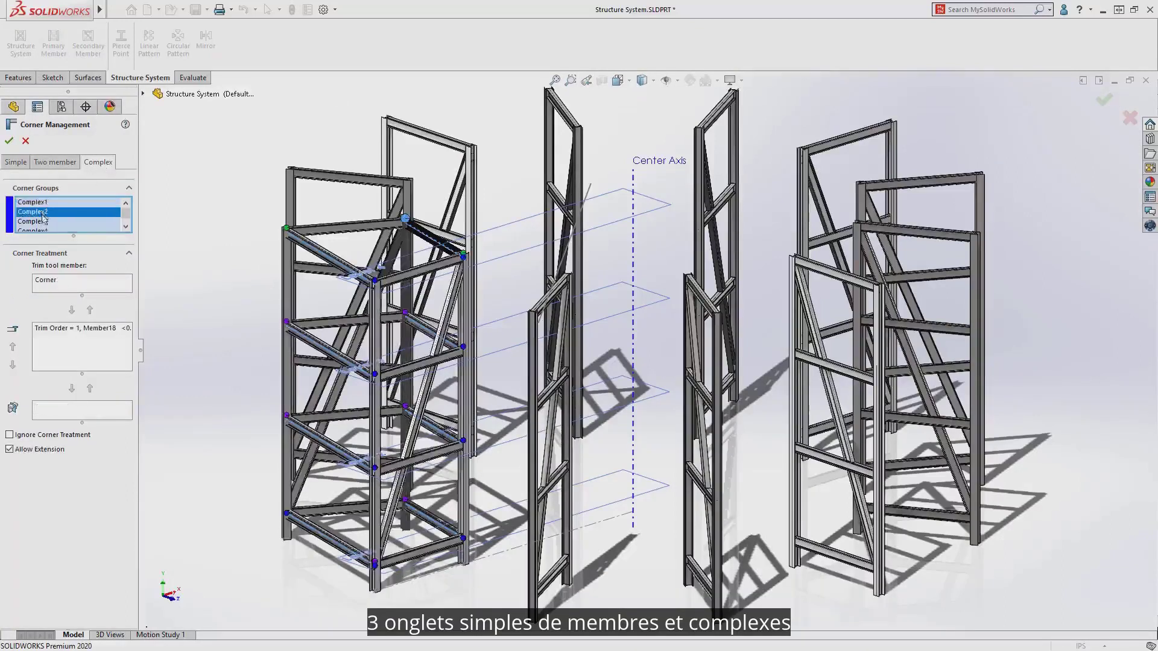
click(43, 222)
click(57, 282)
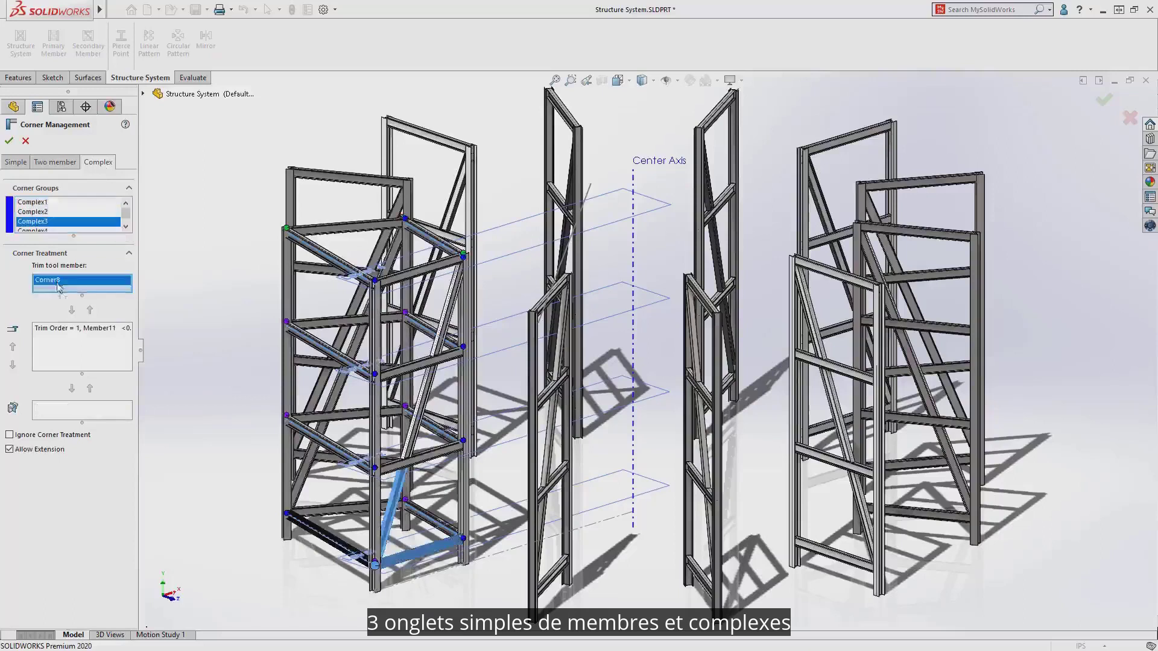
click(70, 329)
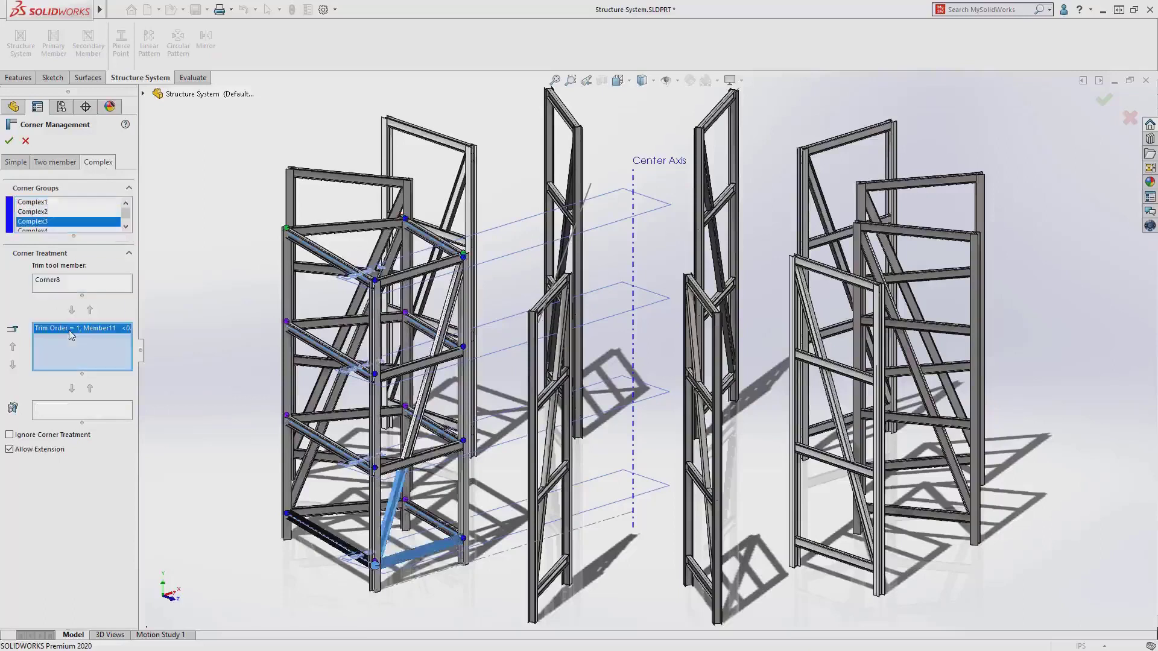
click(8, 140)
Circular-pattern Structure System2 around the Center Axis with 12 equally spaced instances over 360 degrees
click(48, 257)
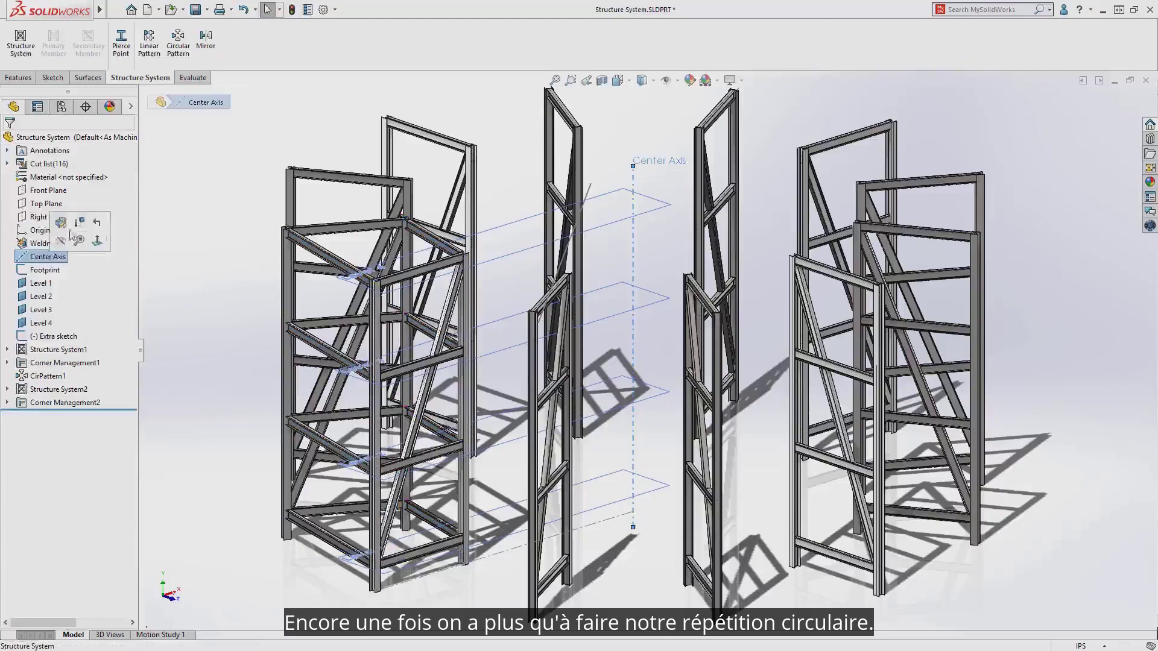
click(180, 46)
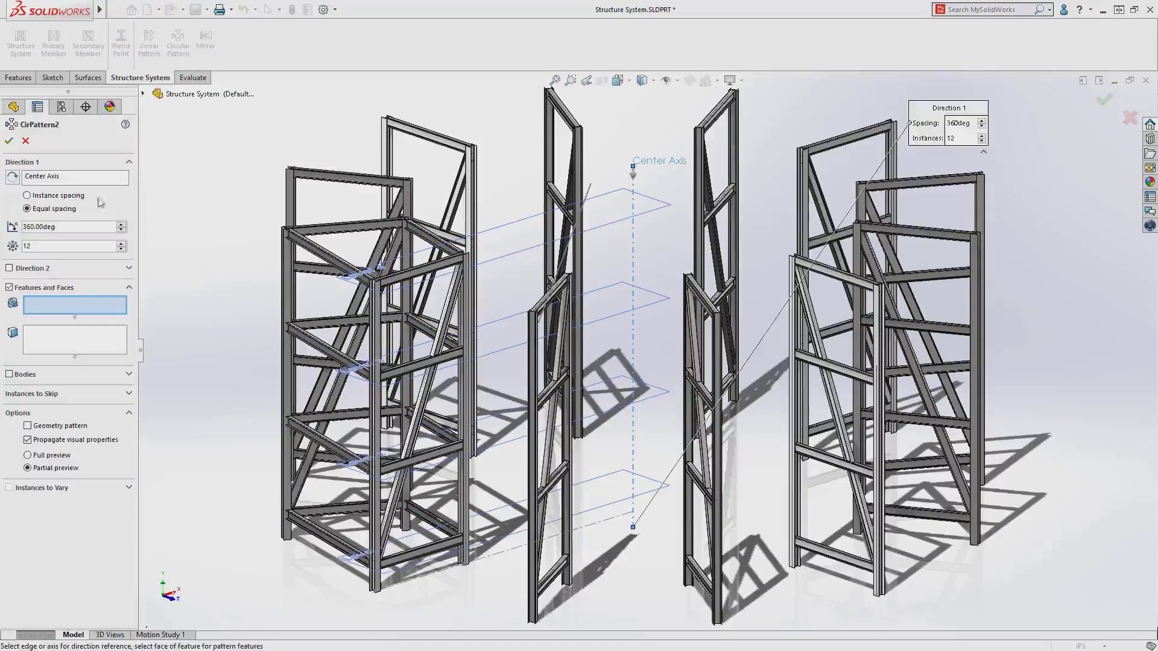
click(9, 374)
click(50, 361)
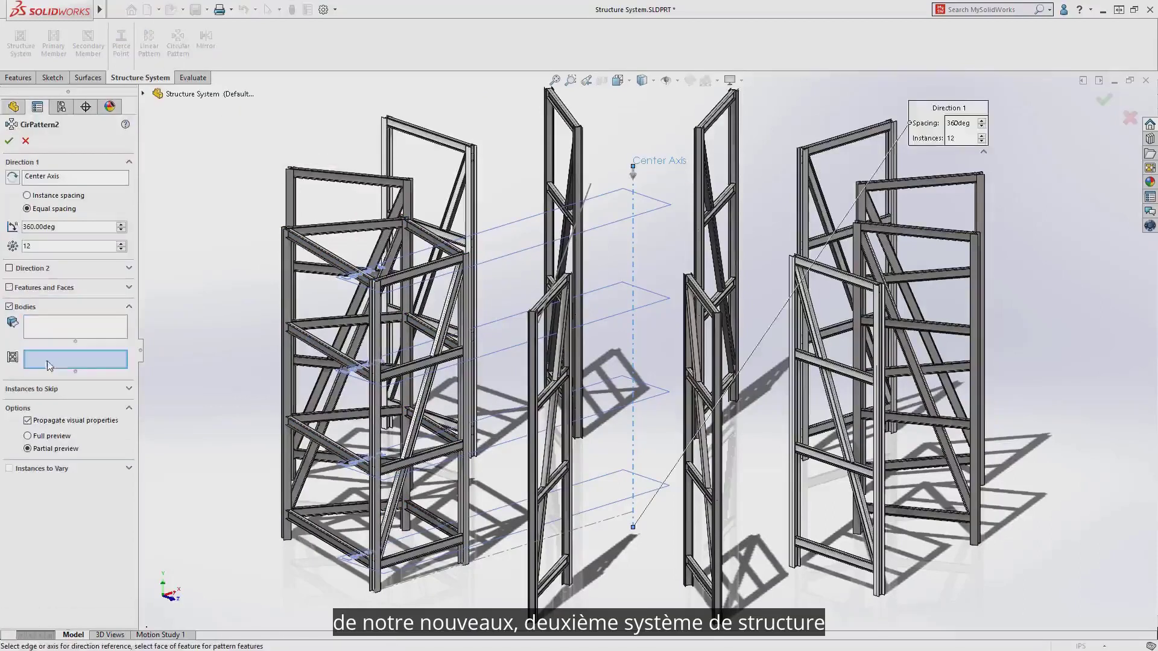
click(289, 429)
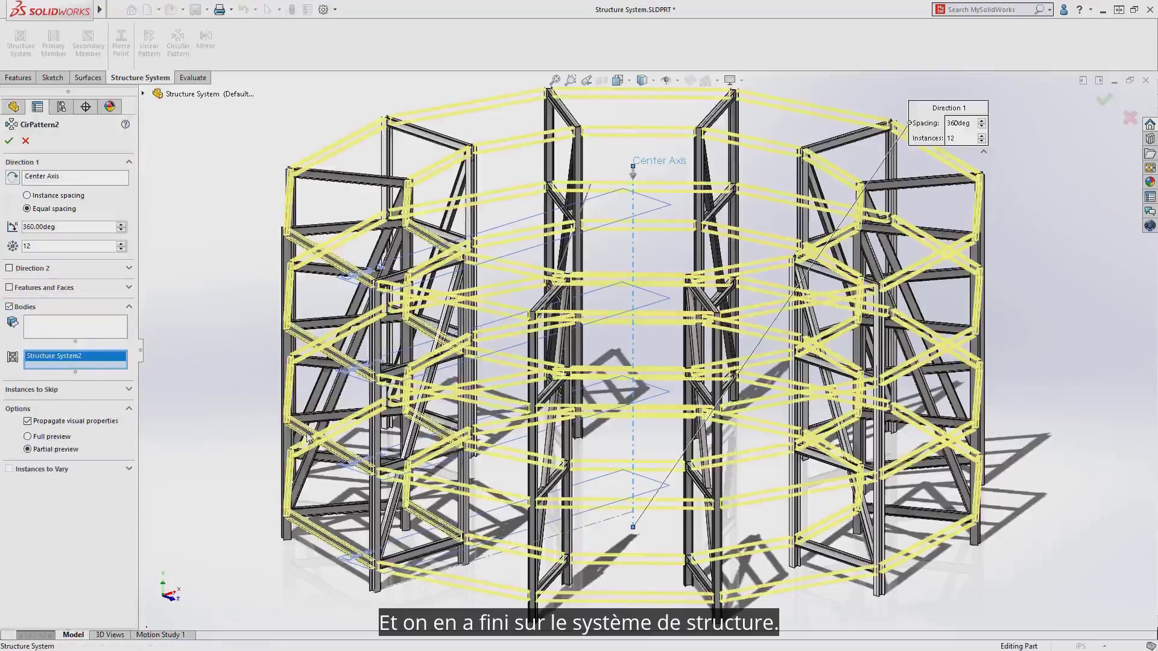
key(Return)
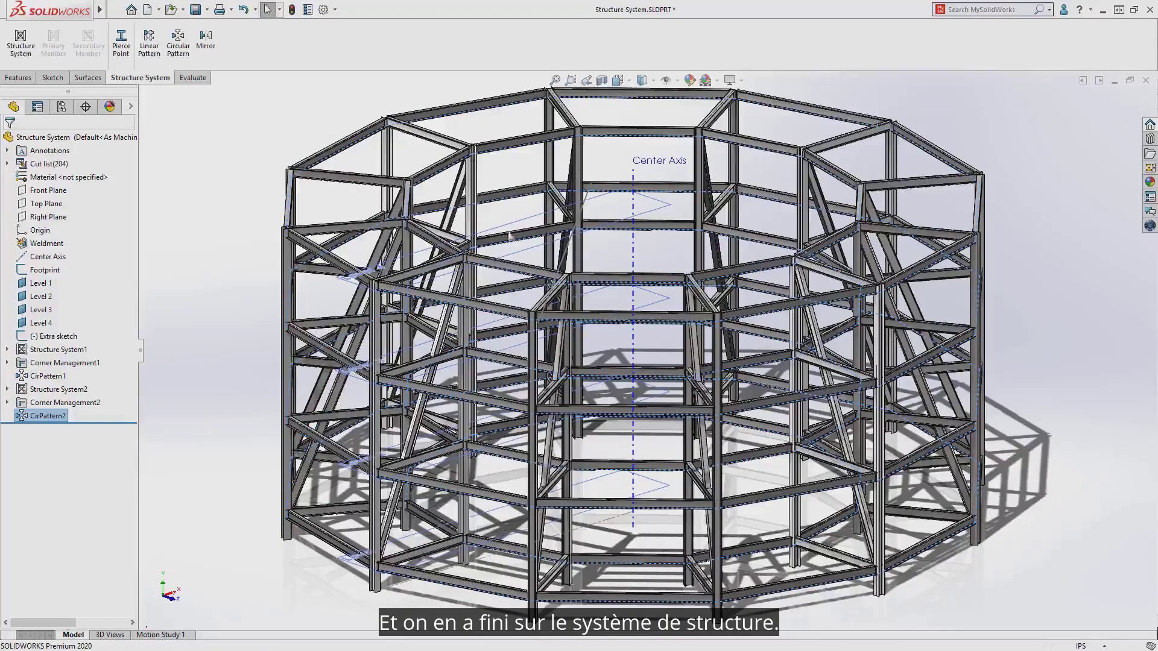
Hide the reference planes, axis and sketches in the view and inspect the whole circular frame
click(665, 81)
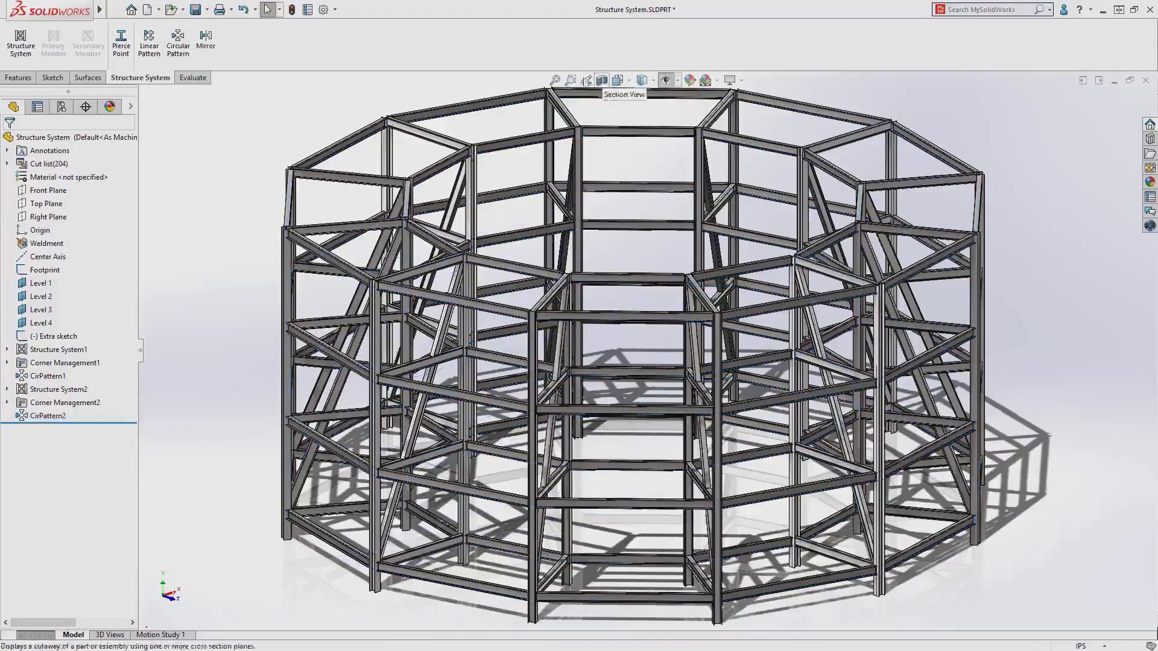
click(554, 80)
middle_drag(628, 316, 330, 236)
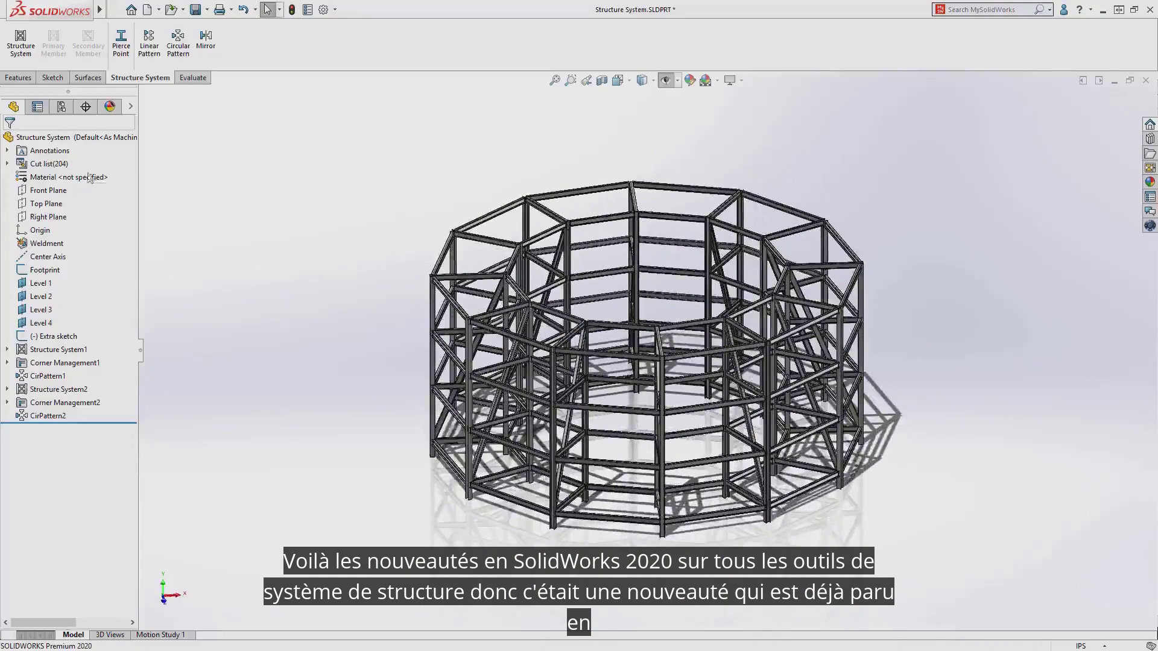